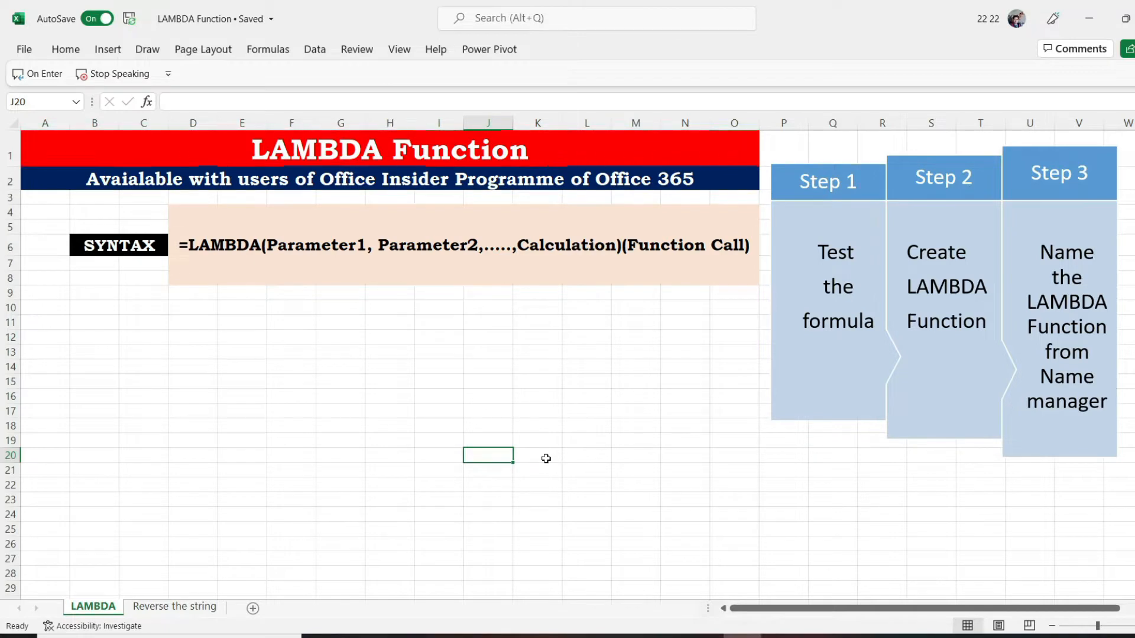
{"action": "left_click", "coordinate": [151, 319]}
{"action": "type", "text": "=s"}
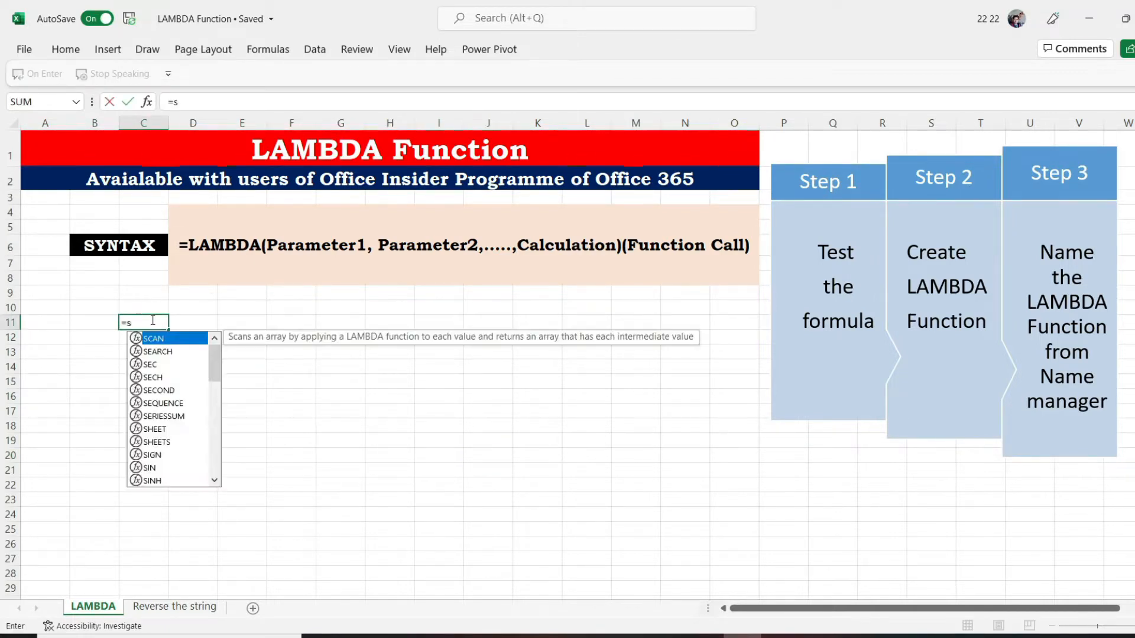
{"action": "key", "text": "BackSpace"}
{"action": "type", "text": "lam"}
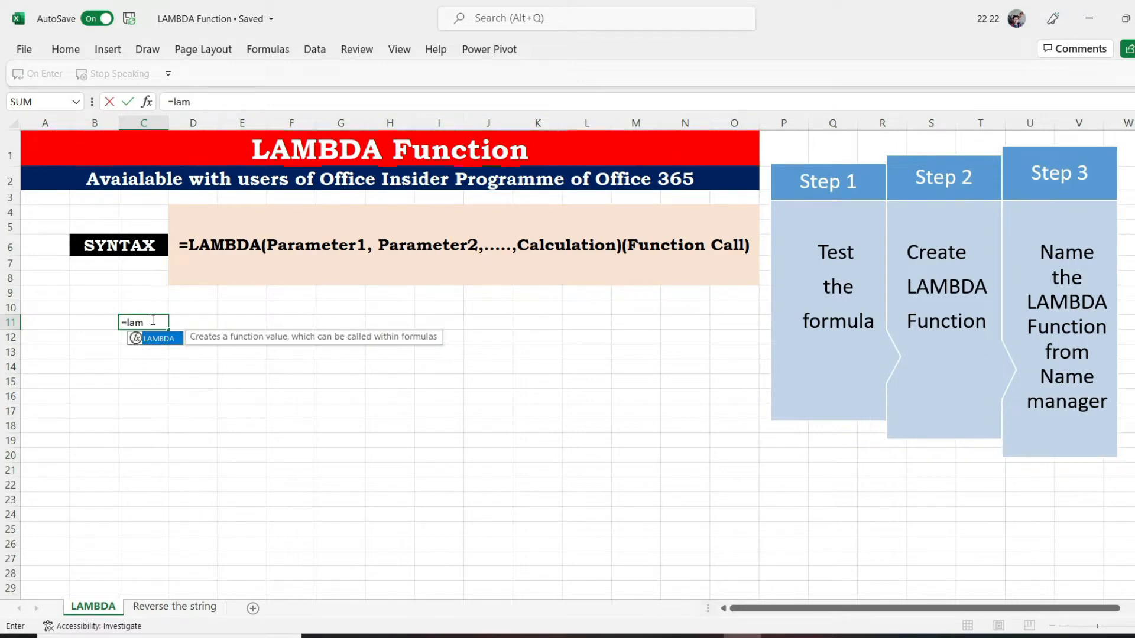
{"action": "type", "text": "bd"}
{"action": "key", "text": "Tab"}
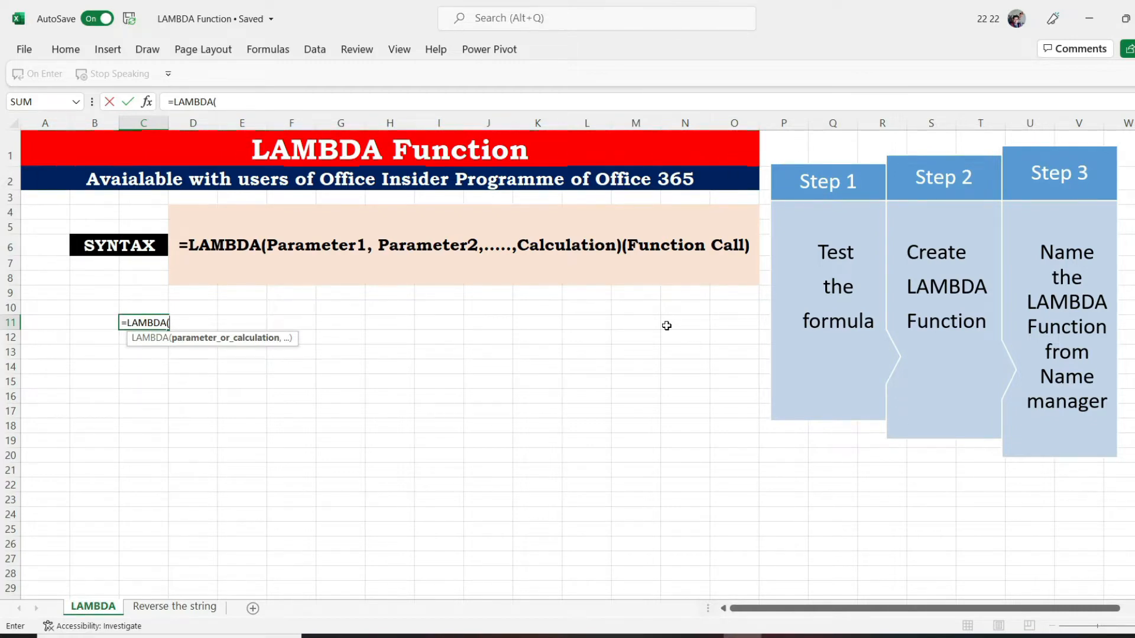
{"action": "key", "text": "BackSpace"}
{"action": "key", "text": "BackSpace"}
{"action": "key", "text": "BackSpace"}
{"action": "key", "text": "BackSpace"}
{"action": "key", "text": "BackSpace"}
{"action": "key", "text": "BackSpace"}
{"action": "key", "text": "BackSpace"}
{"action": "key", "text": "BackSpace"}
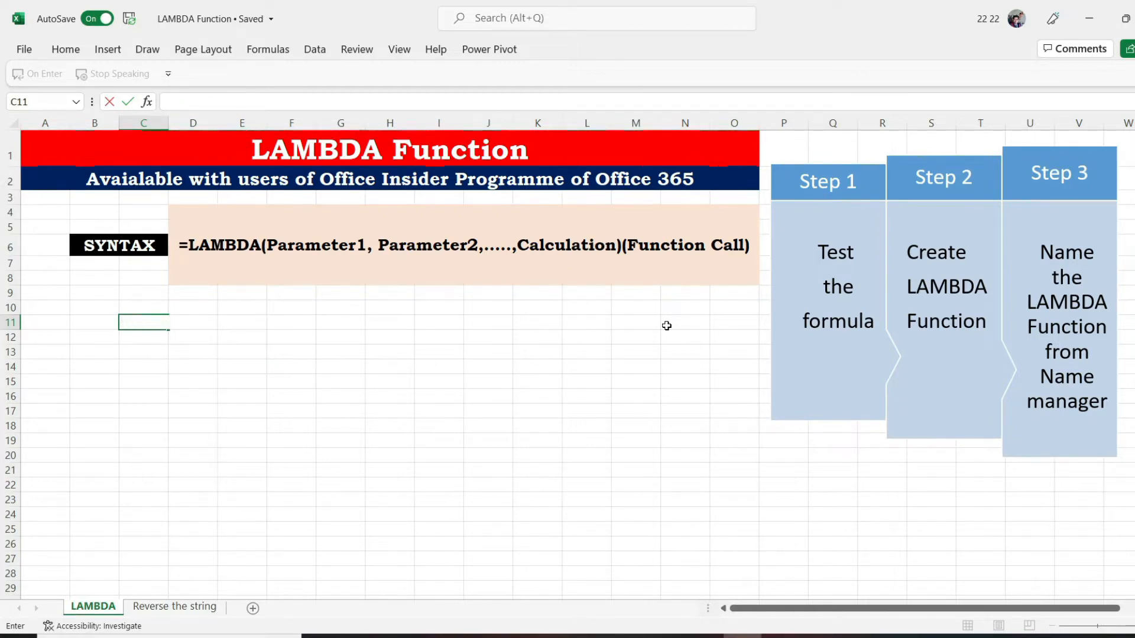
{"action": "key", "text": "Return"}
Enter 15 in cell B11 and 35 in cell C11 as the test values
{"action": "key", "text": "Up"}
{"action": "key", "text": "Left"}
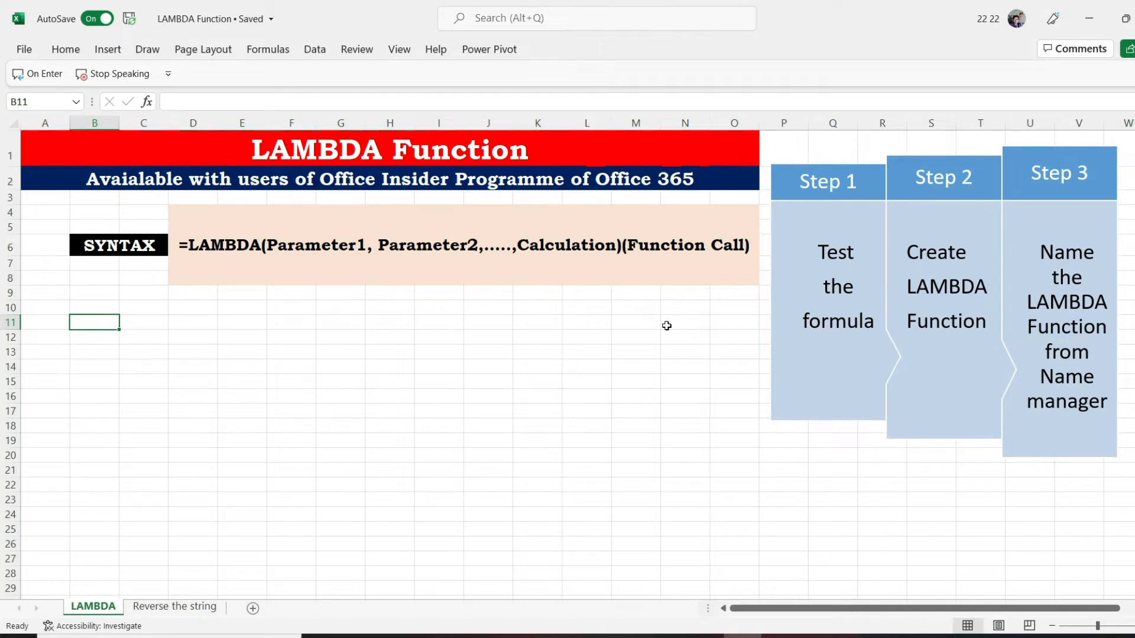
{"action": "type", "text": "15"}
{"action": "key", "text": "Tab"}
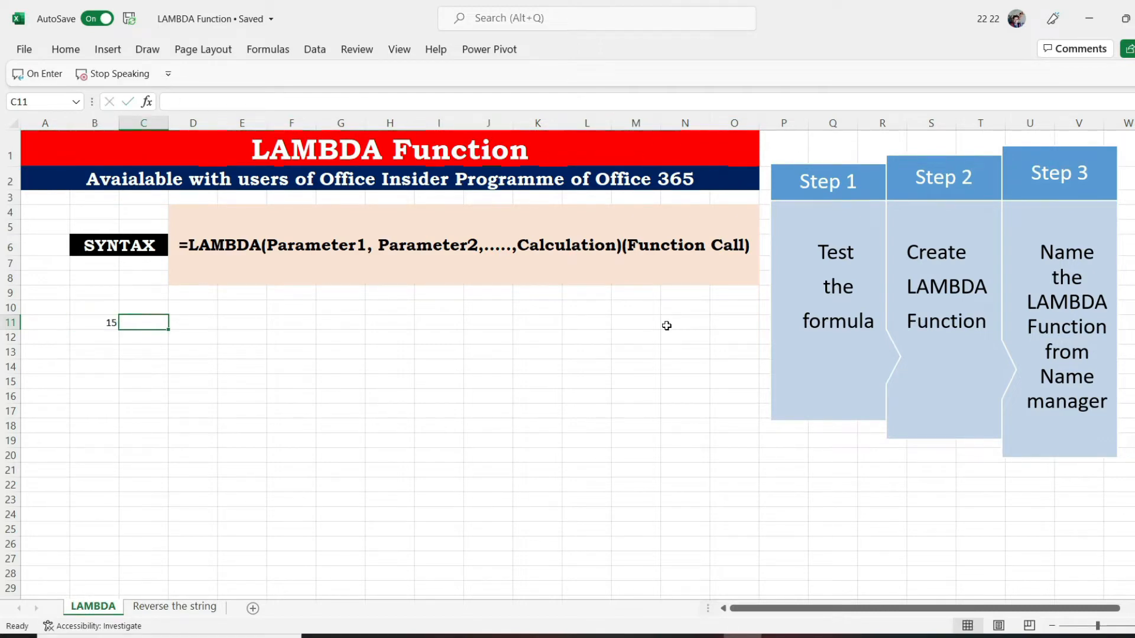
{"action": "type", "text": "35"}
{"action": "key", "text": "Tab"}
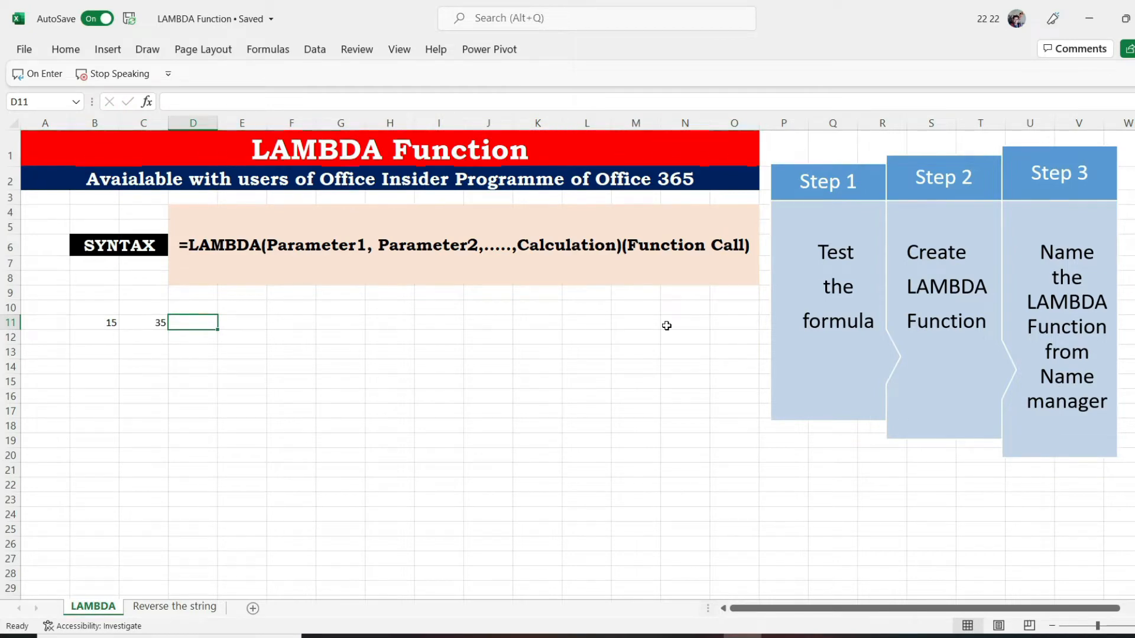
Multiply the two test values in cell D11 with the formula =B11*C11
{"action": "type", "text": "="}
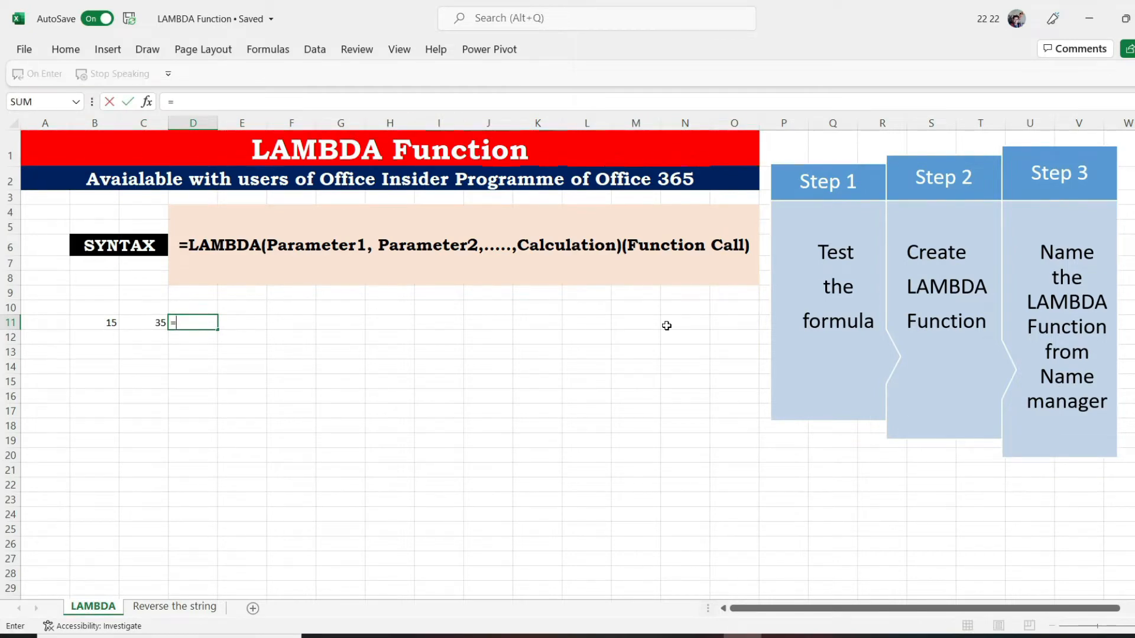
{"action": "left_click", "coordinate": [98, 323]}
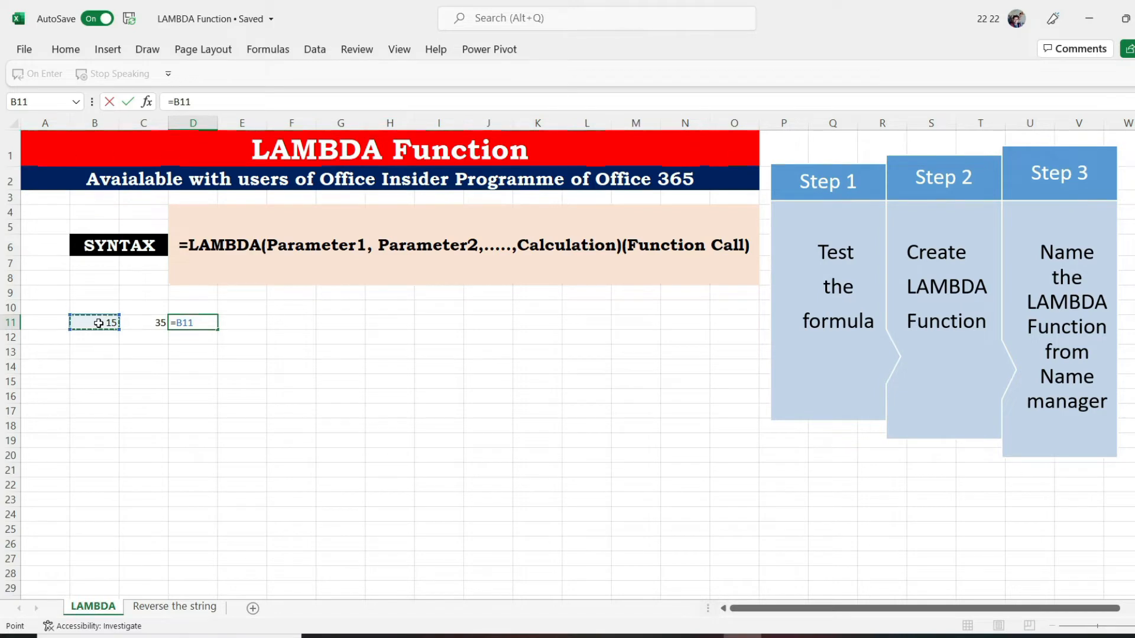
{"action": "type", "text": "*"}
{"action": "left_click", "coordinate": [136, 327]}
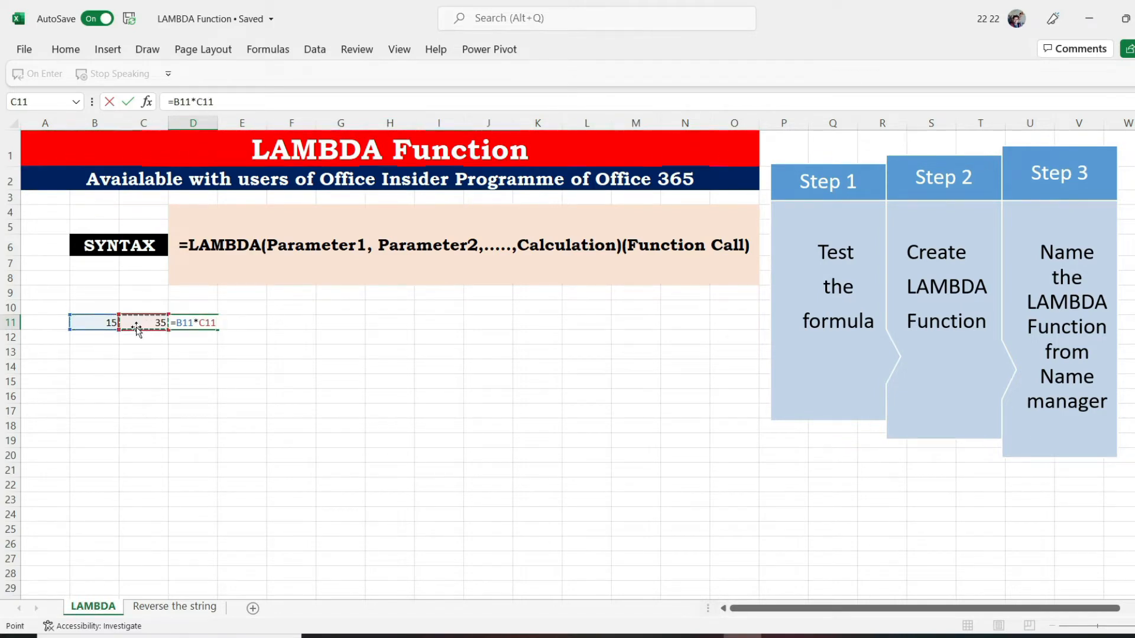
{"action": "key", "text": "Return"}
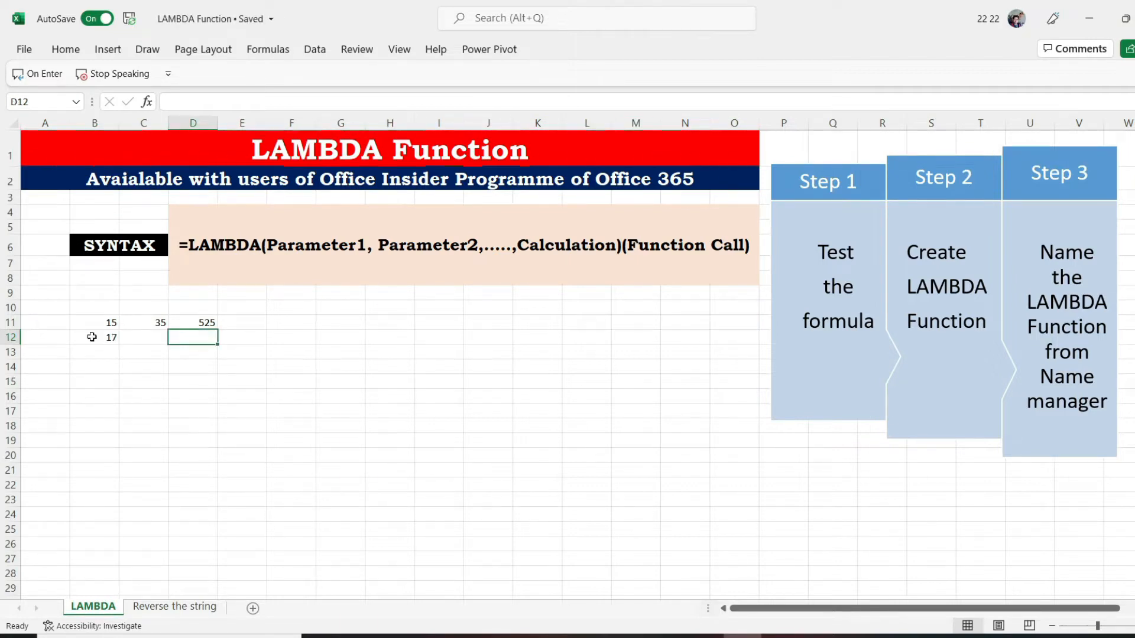
Enter 17 in cell B12 and cube it in cell D12 with the formula =B12^3
{"action": "type", "text": "="}
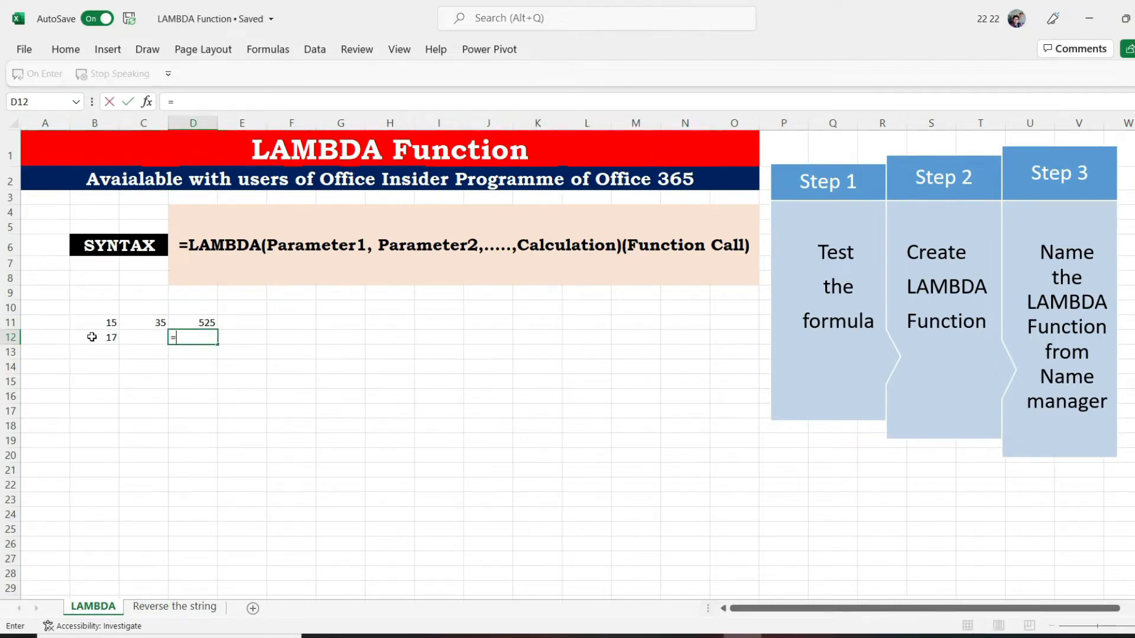
{"action": "left_click", "coordinate": [91, 337]}
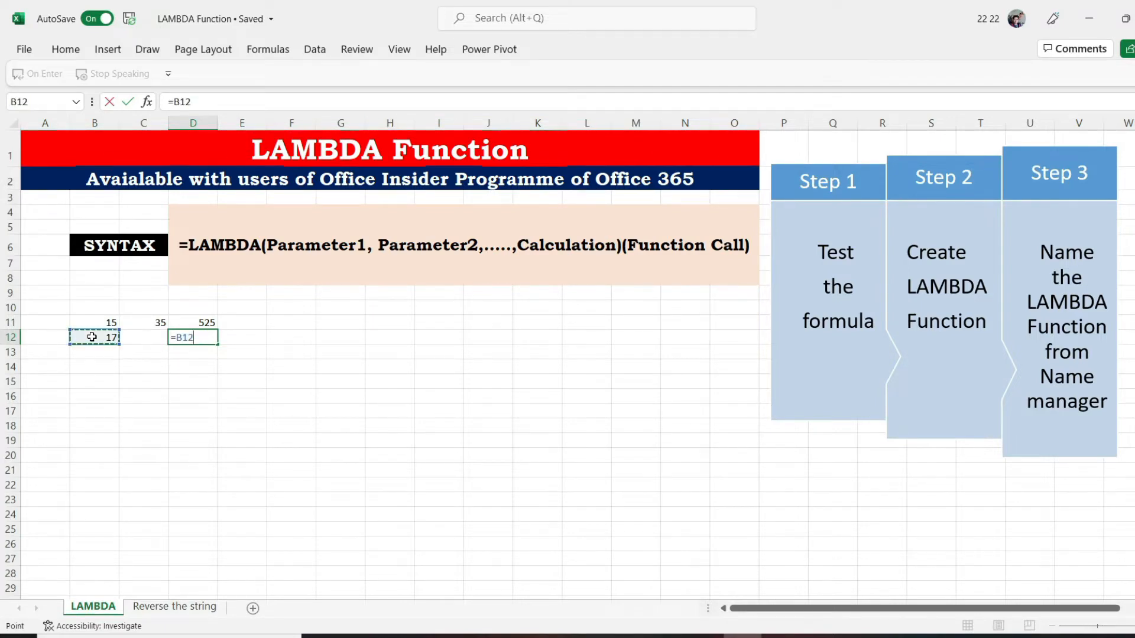
{"action": "type", "text": "^2"}
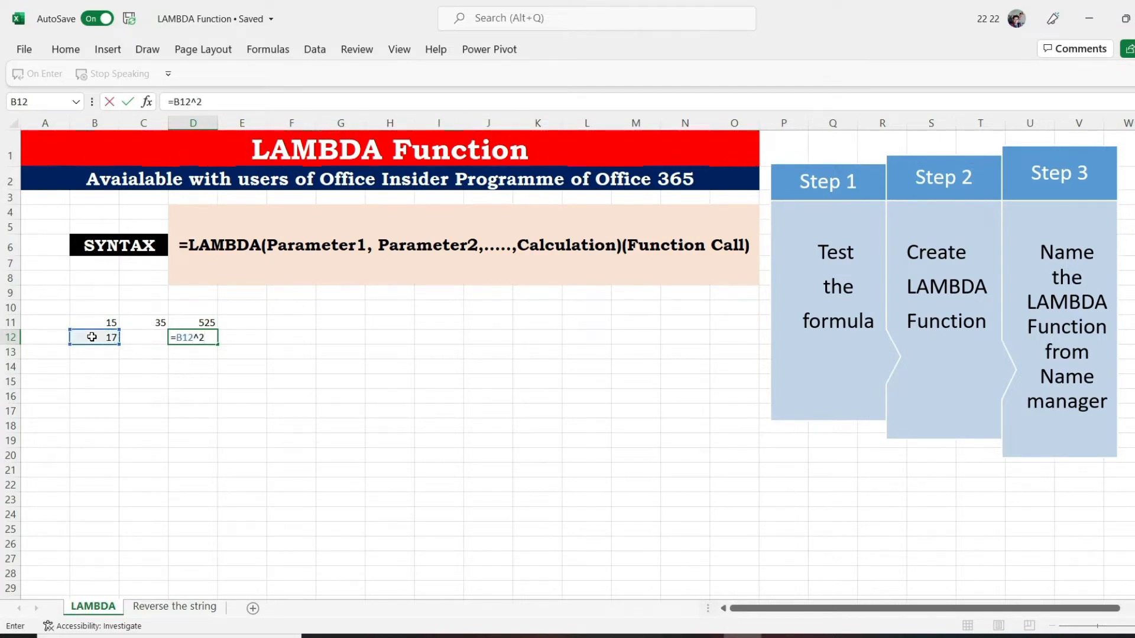
{"action": "key", "text": "BackSpace"}
{"action": "type", "text": "3"}
{"action": "key", "text": "Return"}
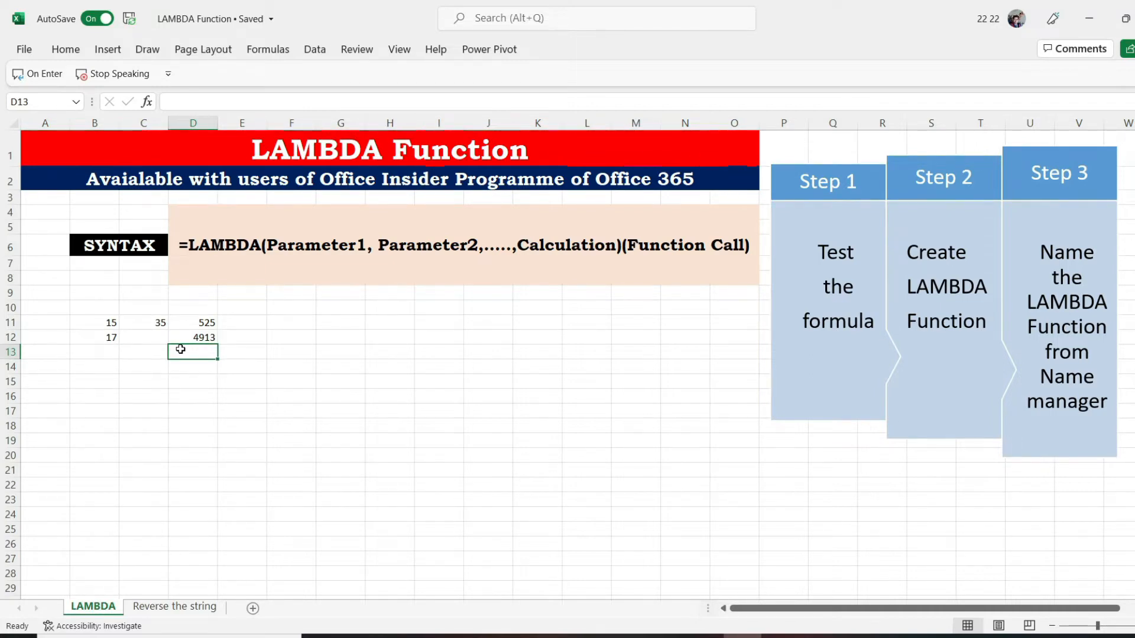
Enter the two-parameter multiplication function =LAMBDA(l,b,l*b) in cell D14
{"action": "key", "text": "Return"}
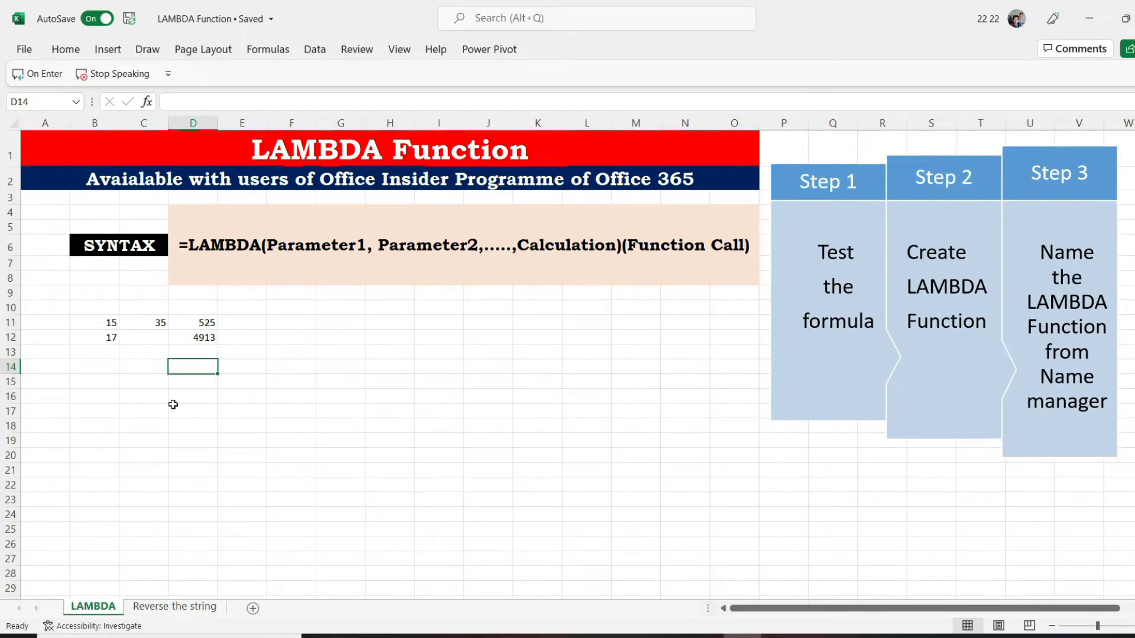
{"action": "type", "text": "=lamb"}
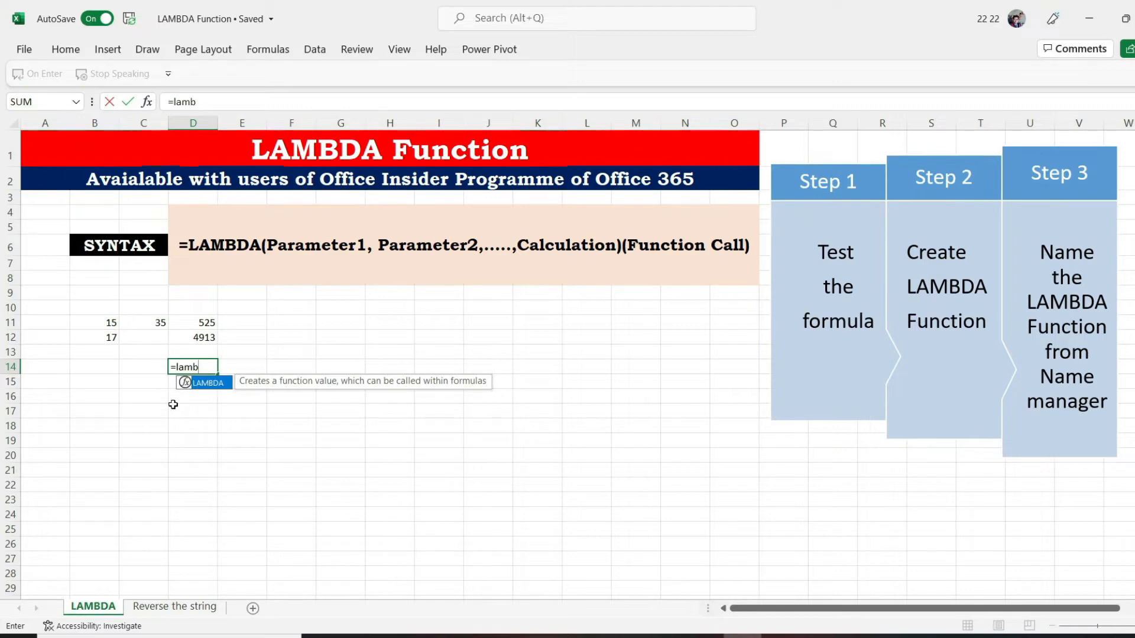
{"action": "key", "text": "Tab"}
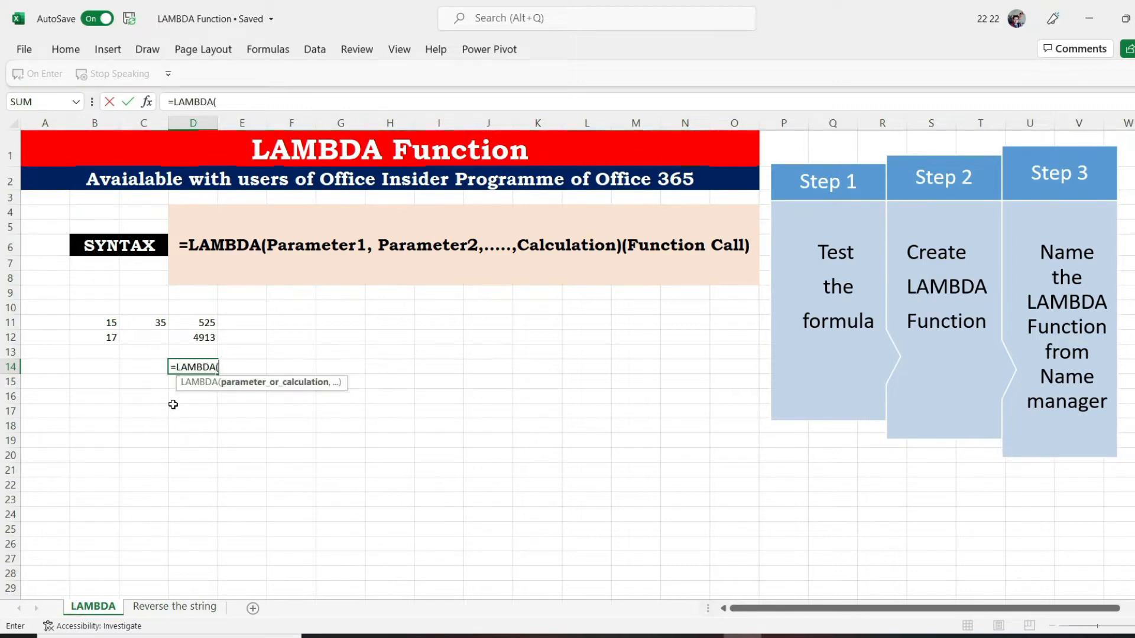
{"action": "type", "text": "l,b,"}
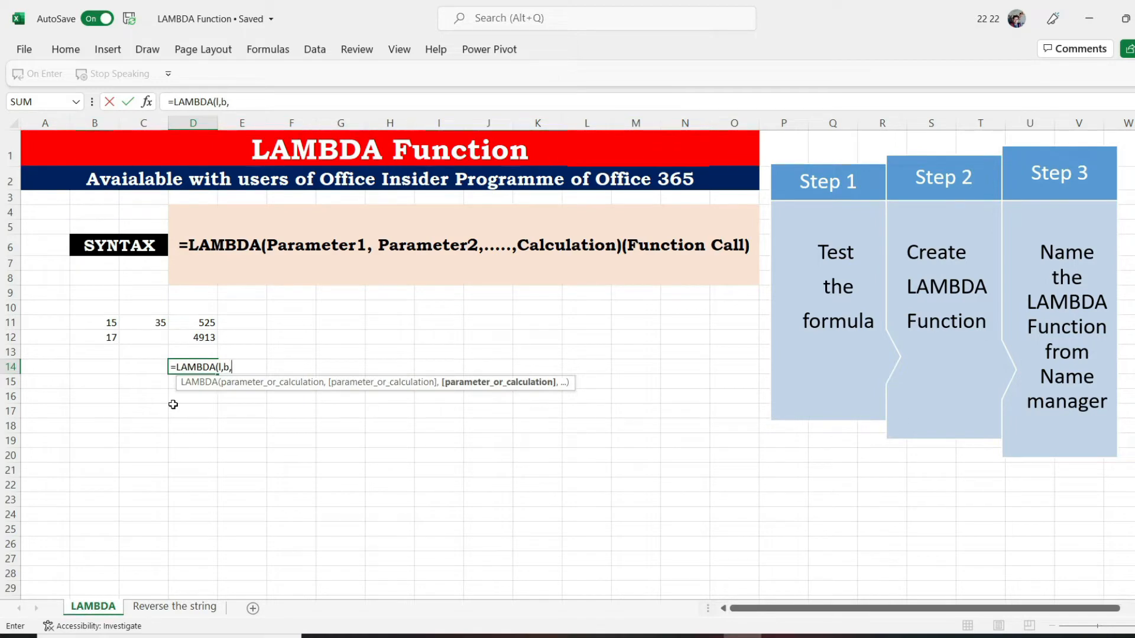
{"action": "type", "text": "l*b)"}
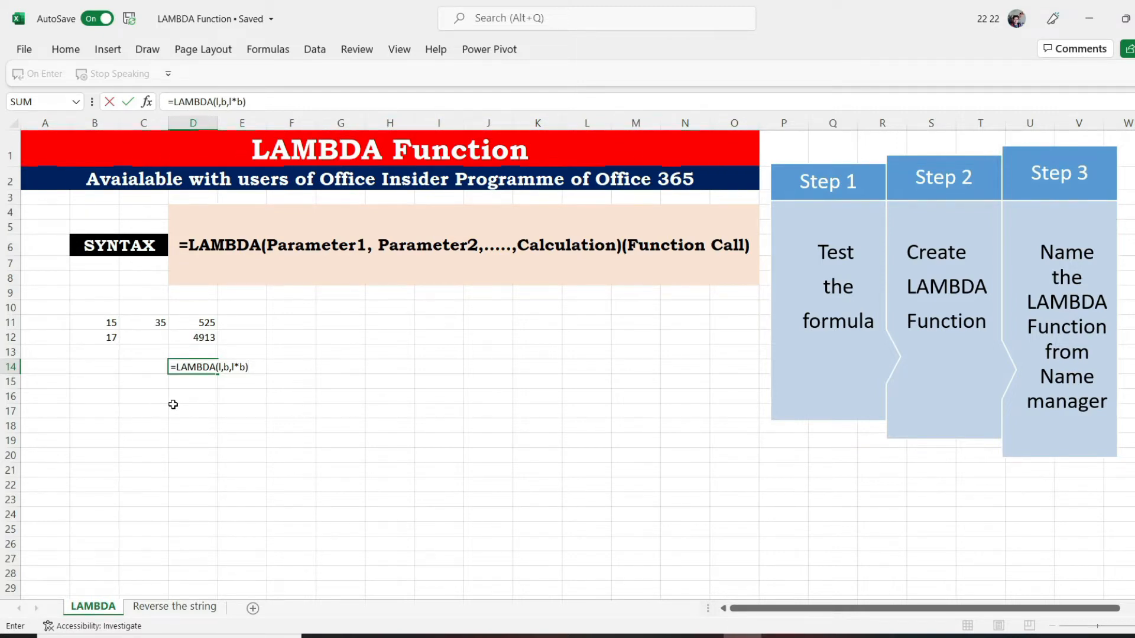
{"action": "key", "text": "Return"}
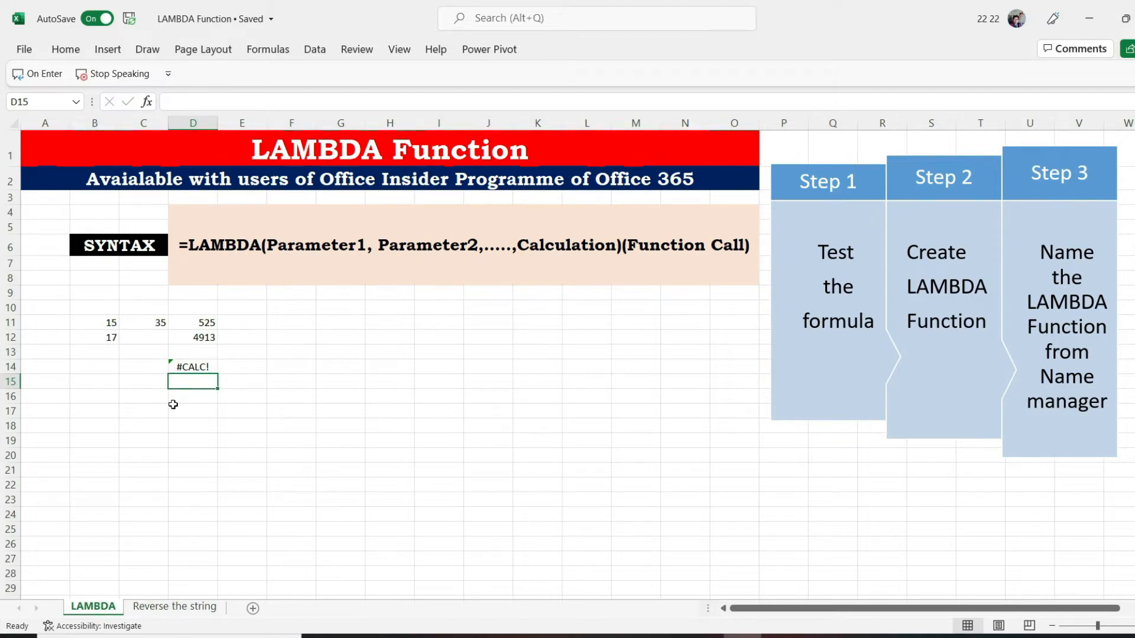
Enter the cube function =LAMBDA(n,n^3) in cell D15
{"action": "type", "text": "=lam"}
{"action": "type", "text": "bd"}
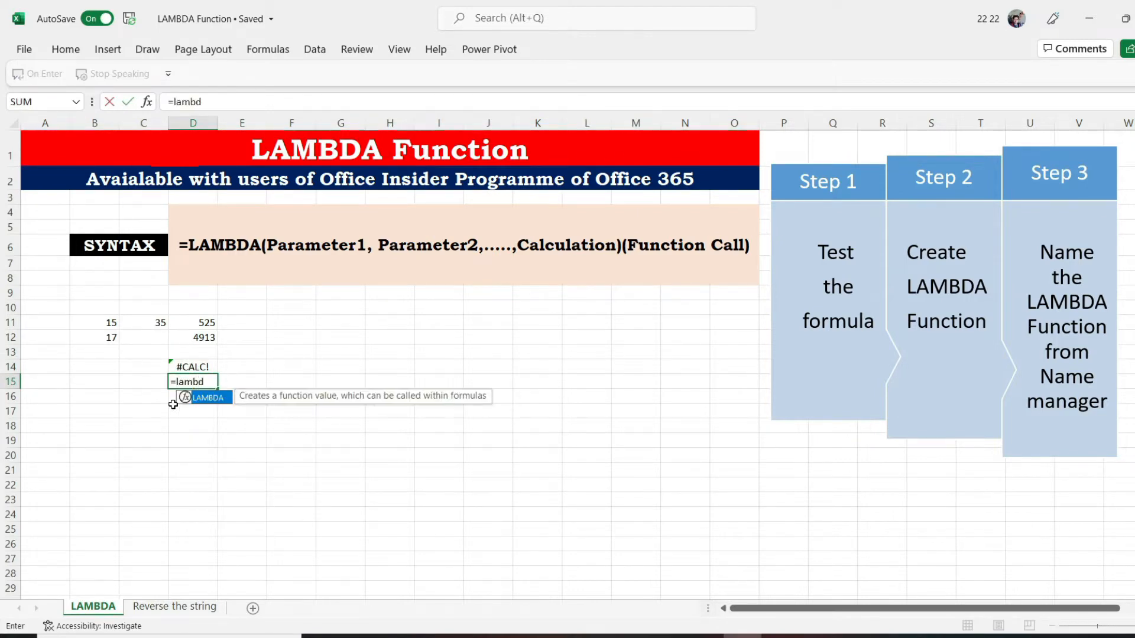
{"action": "key", "text": "Tab"}
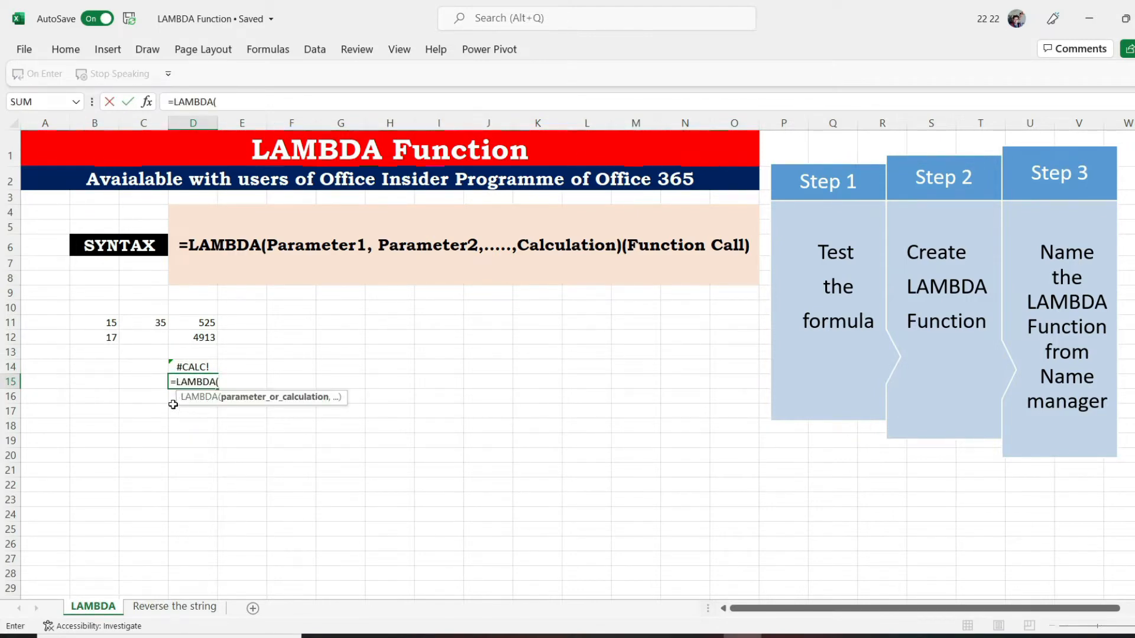
{"action": "type", "text": "n,"}
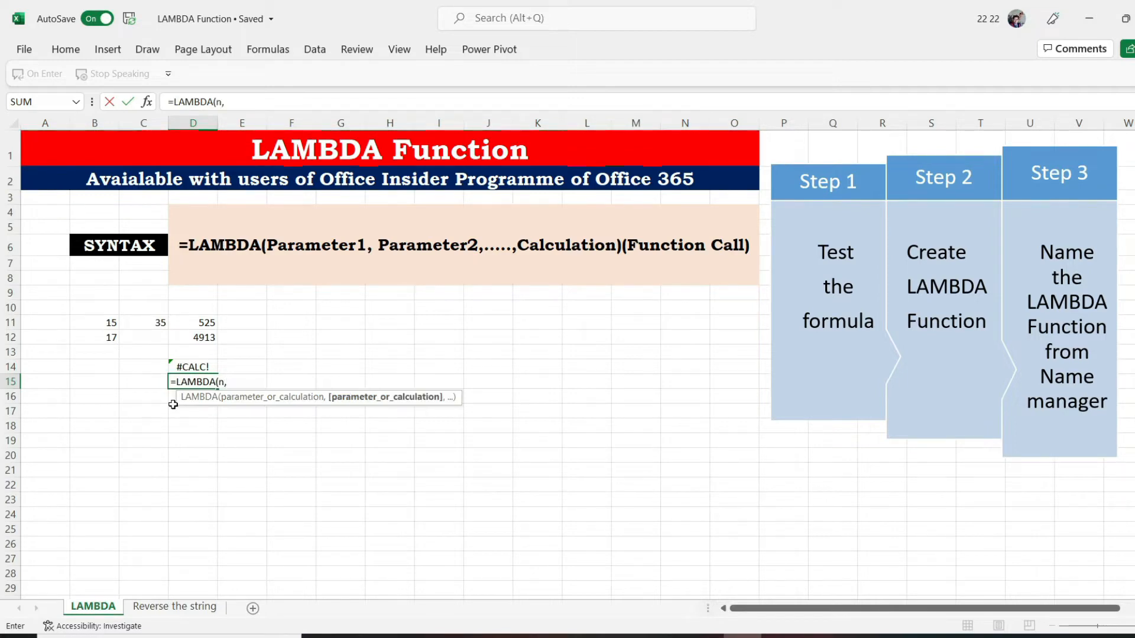
{"action": "type", "text": "n^3)"}
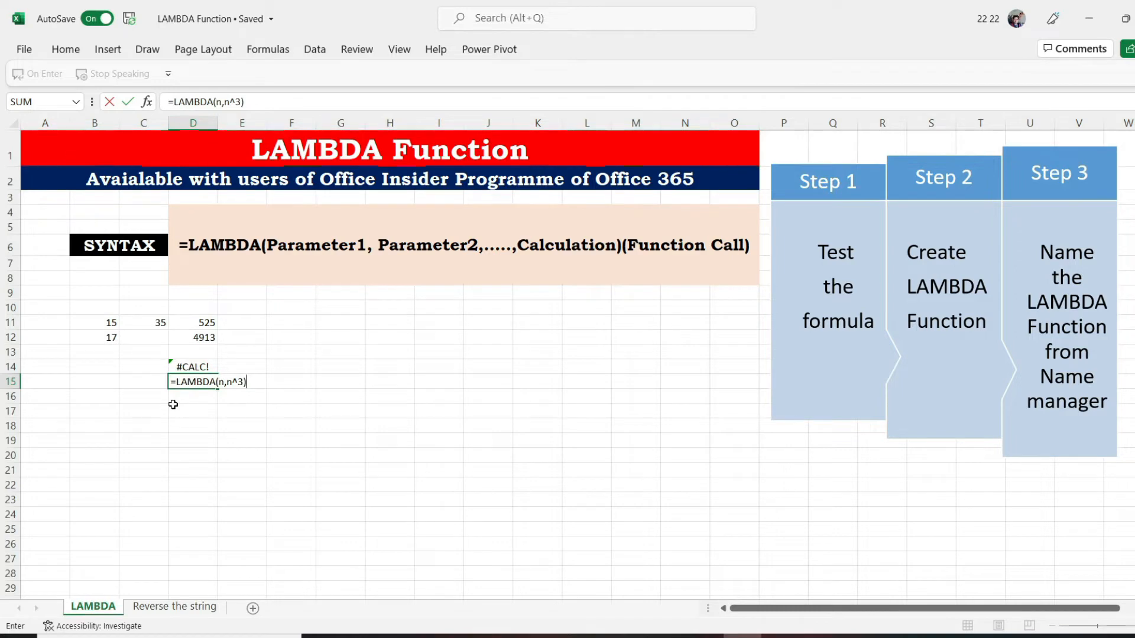
{"action": "key", "text": "Return"}
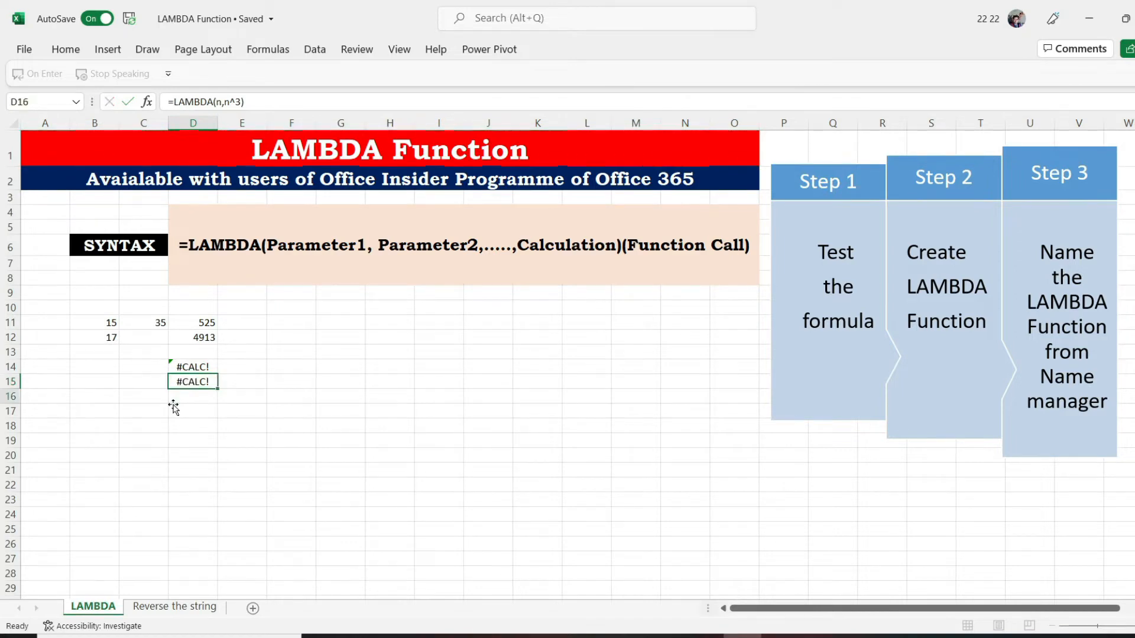
Add the function call (15,20) to the end of the LAMBDA formula in cell D14
{"action": "key", "text": "Up"}
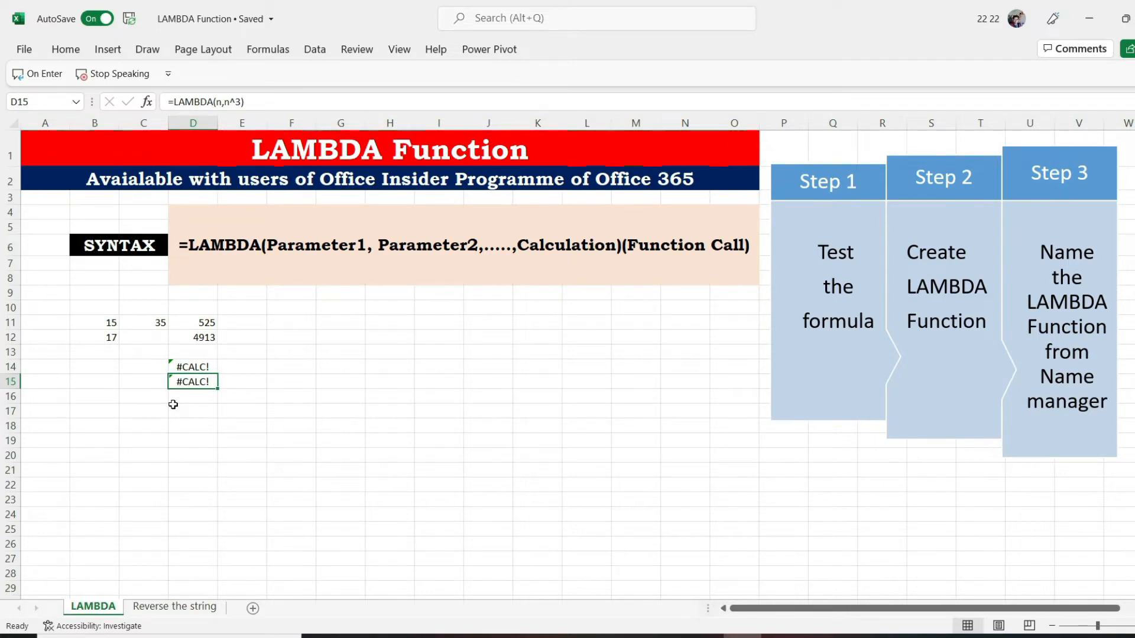
{"action": "key", "text": "Up"}
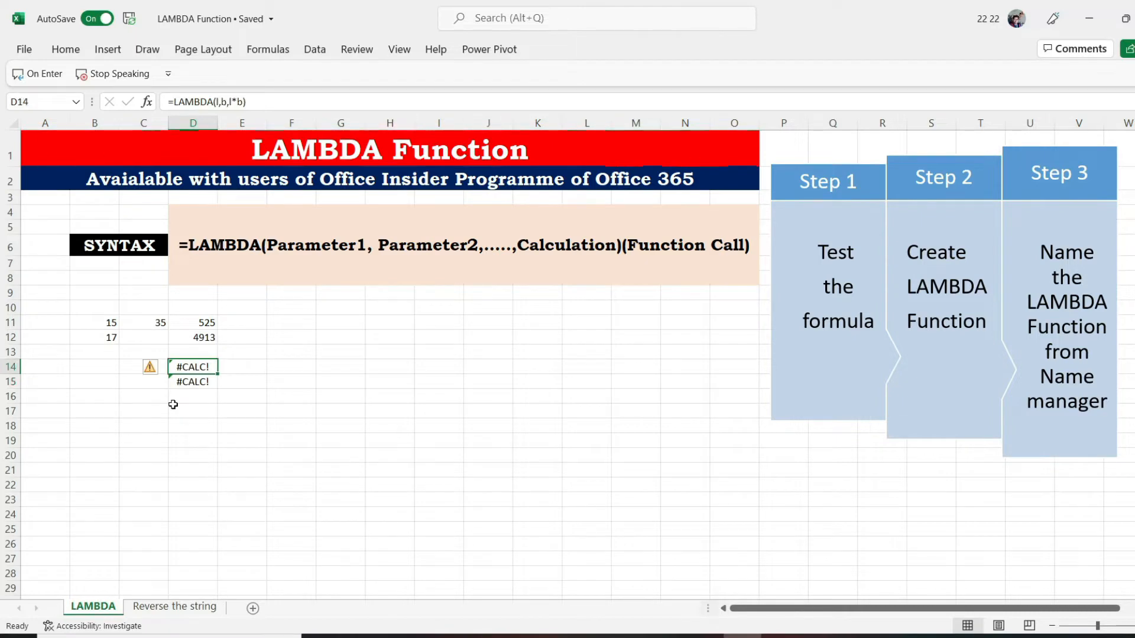
{"action": "key", "text": "F2"}
{"action": "type", "text": "("}
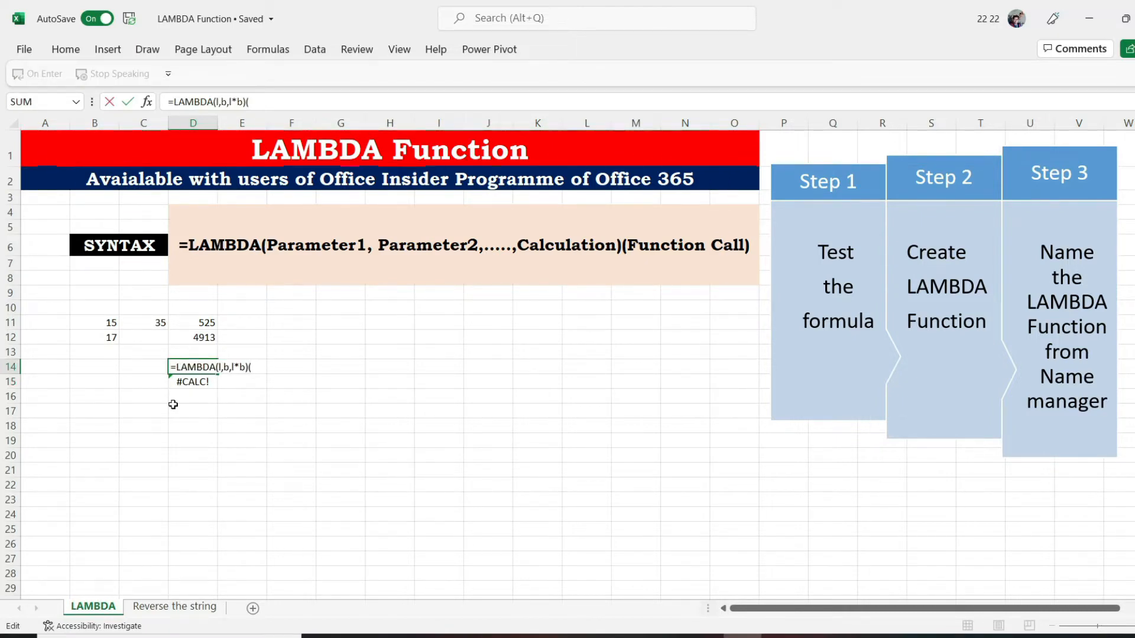
{"action": "type", "text": "15,"}
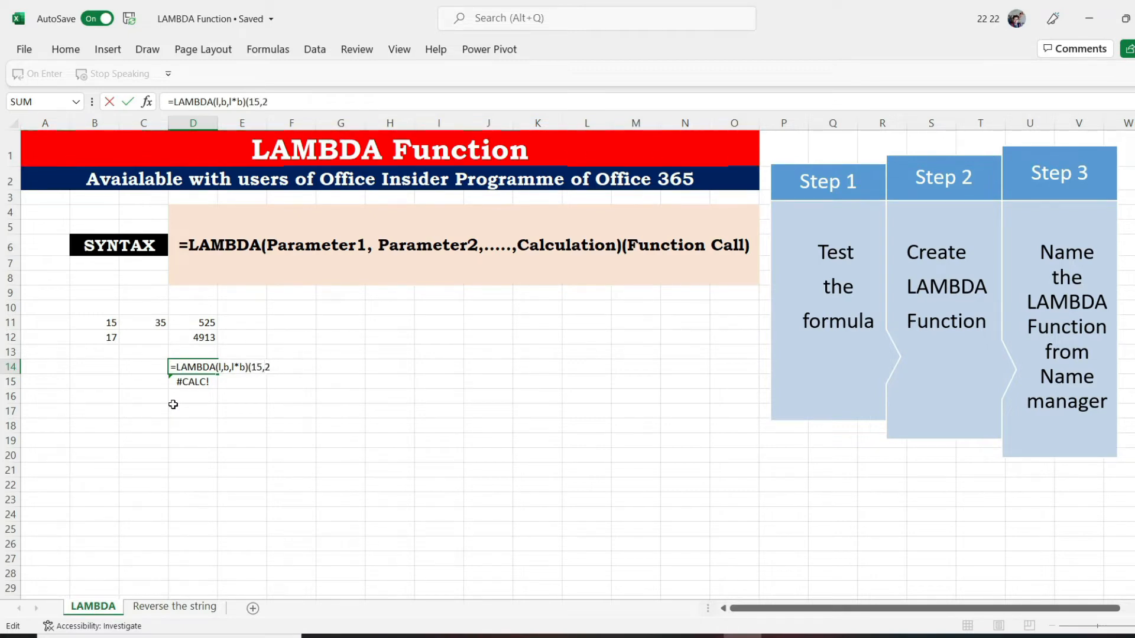
{"action": "type", "text": "20"}
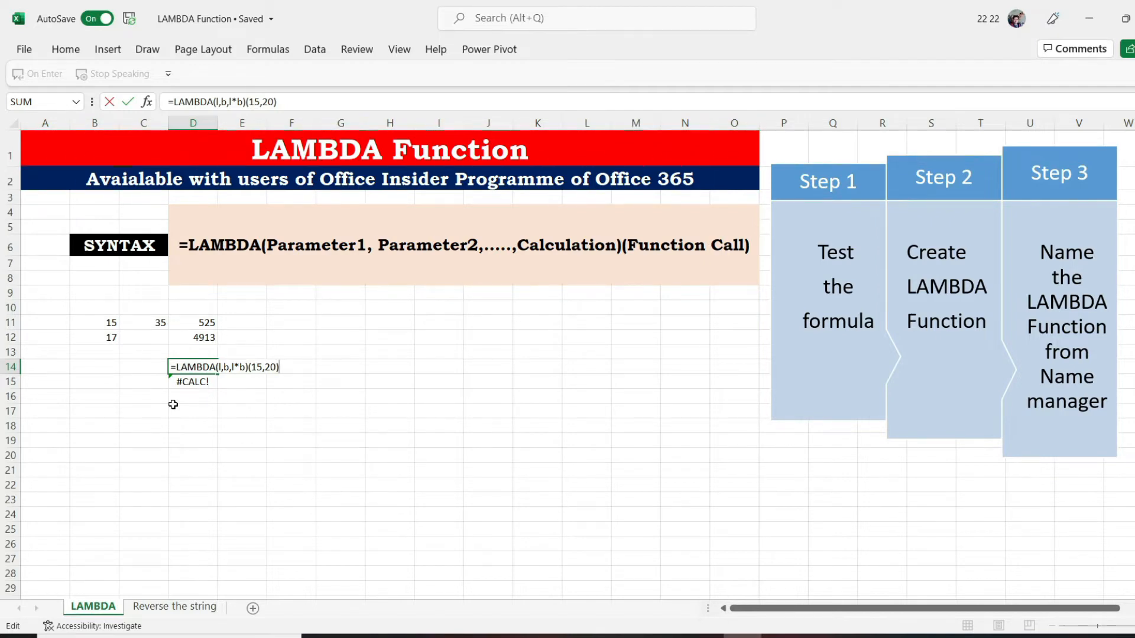
{"action": "type", "text": ")"}
{"action": "key", "text": "Return"}
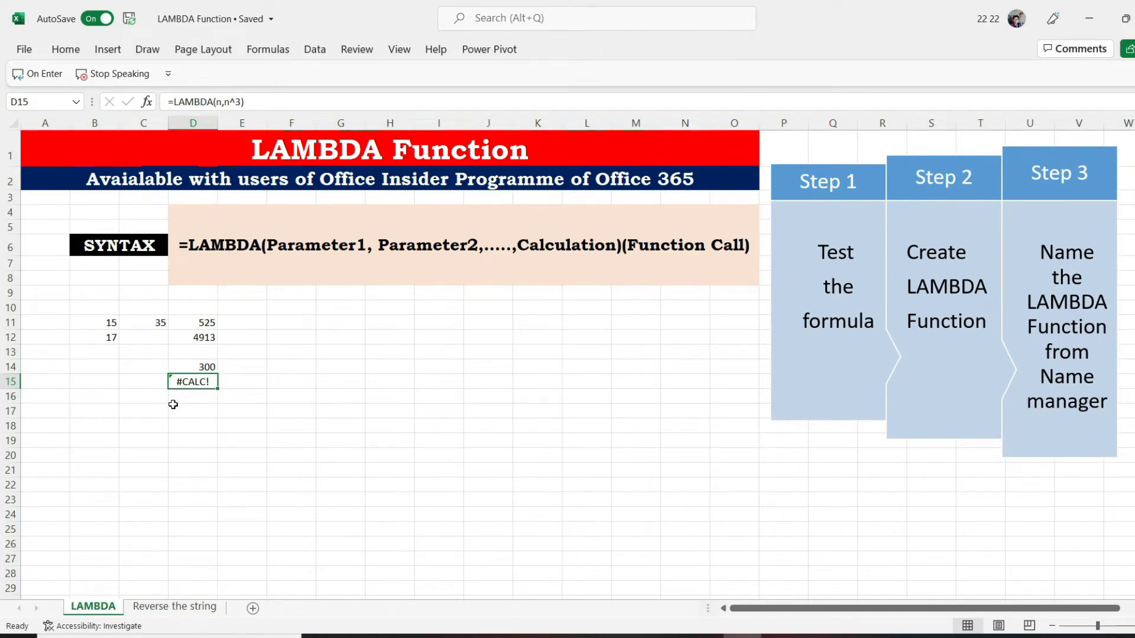
Add the function call (B12) to the end of the LAMBDA cube formula in cell D15
{"action": "double_click", "coordinate": [184, 382]}
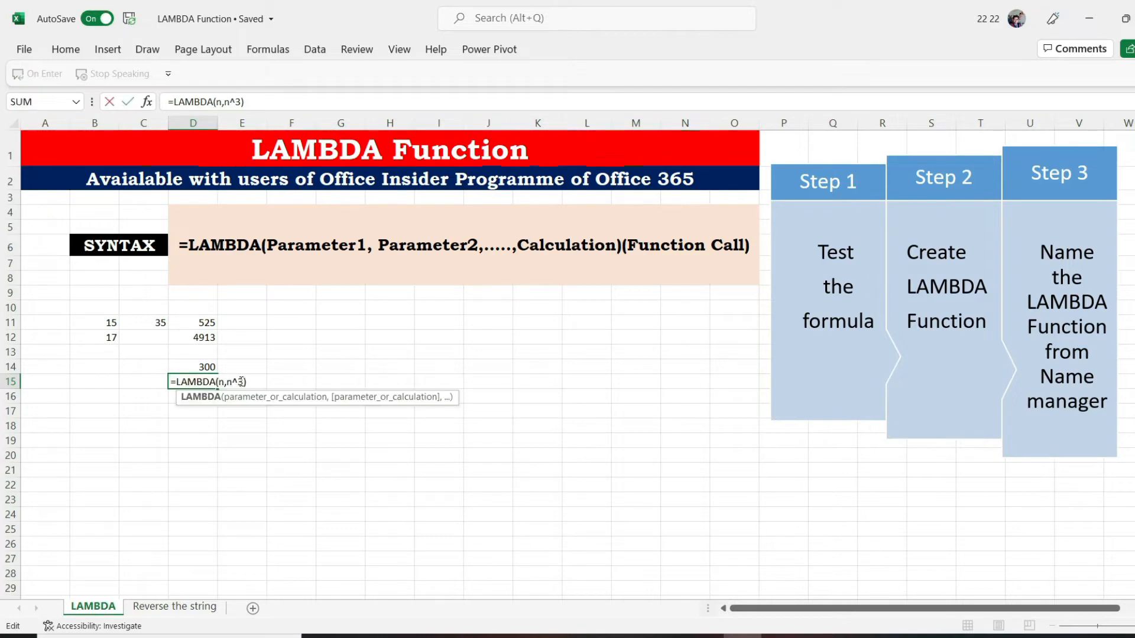
{"action": "left_click", "coordinate": [252, 382]}
{"action": "type", "text": "("}
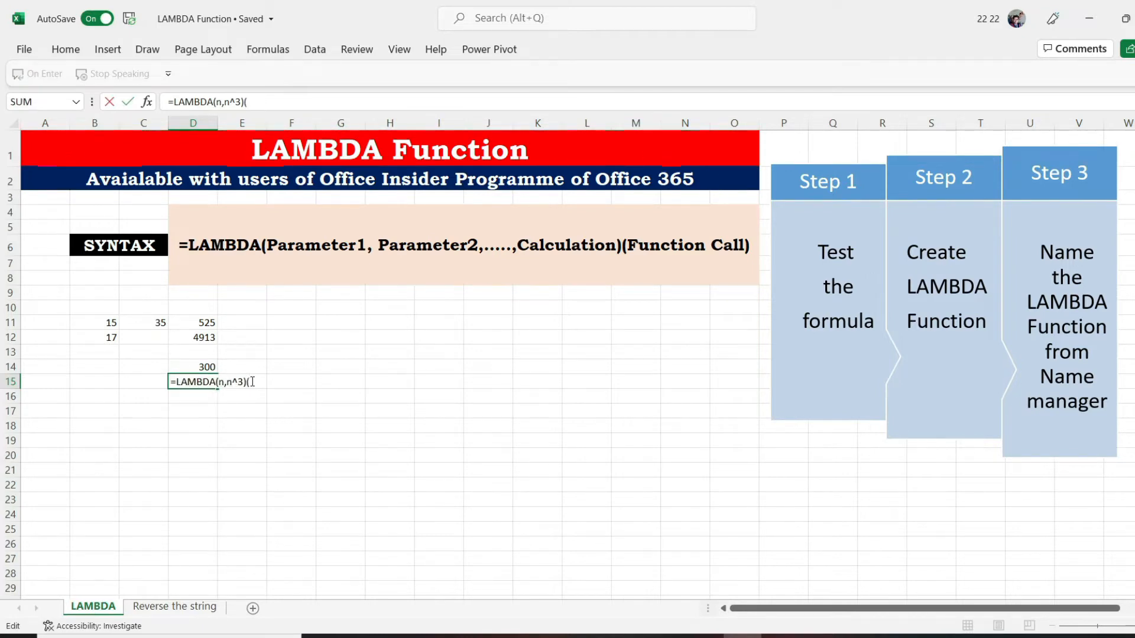
{"action": "key", "text": "BackSpace"}
{"action": "type", "text": "("}
{"action": "left_click", "coordinate": [94, 336]}
{"action": "type", "text": ")"}
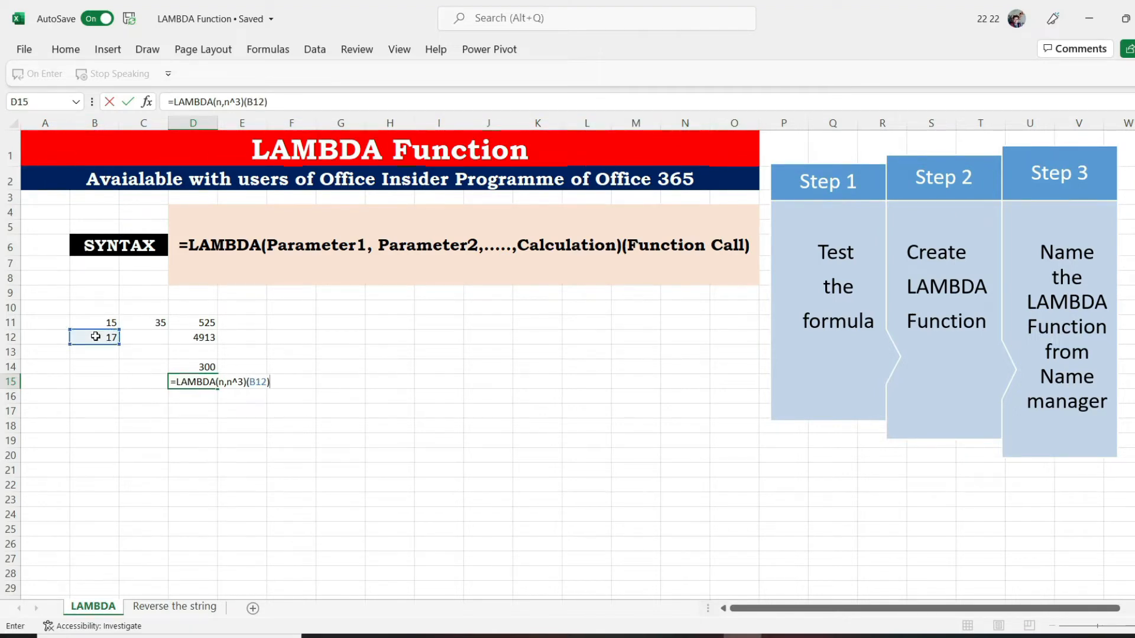
{"action": "key", "text": "Return"}
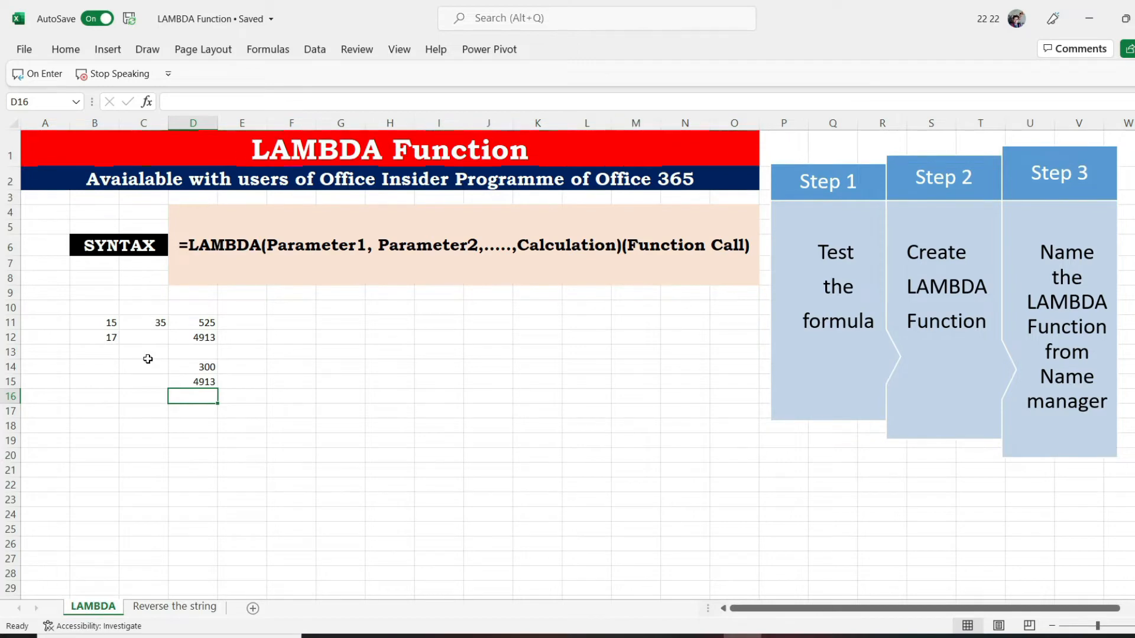
Copy only the =LAMBDA(l,b,l*b) part of the formula in cell D14, without its function call
{"action": "left_click", "coordinate": [194, 364]}
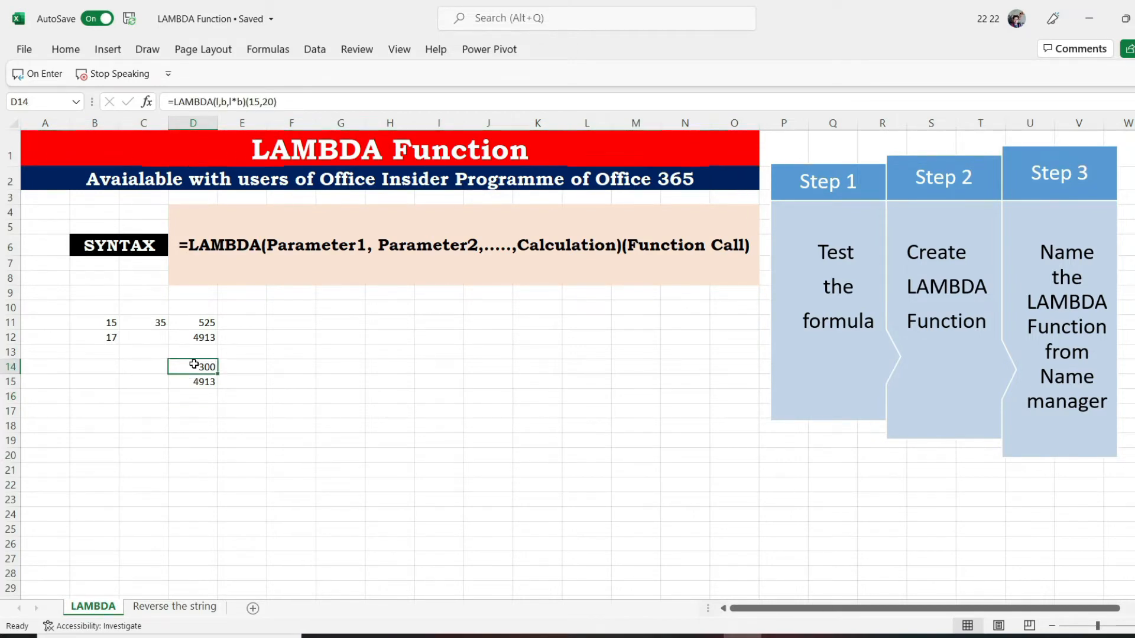
{"action": "double_click", "coordinate": [194, 364]}
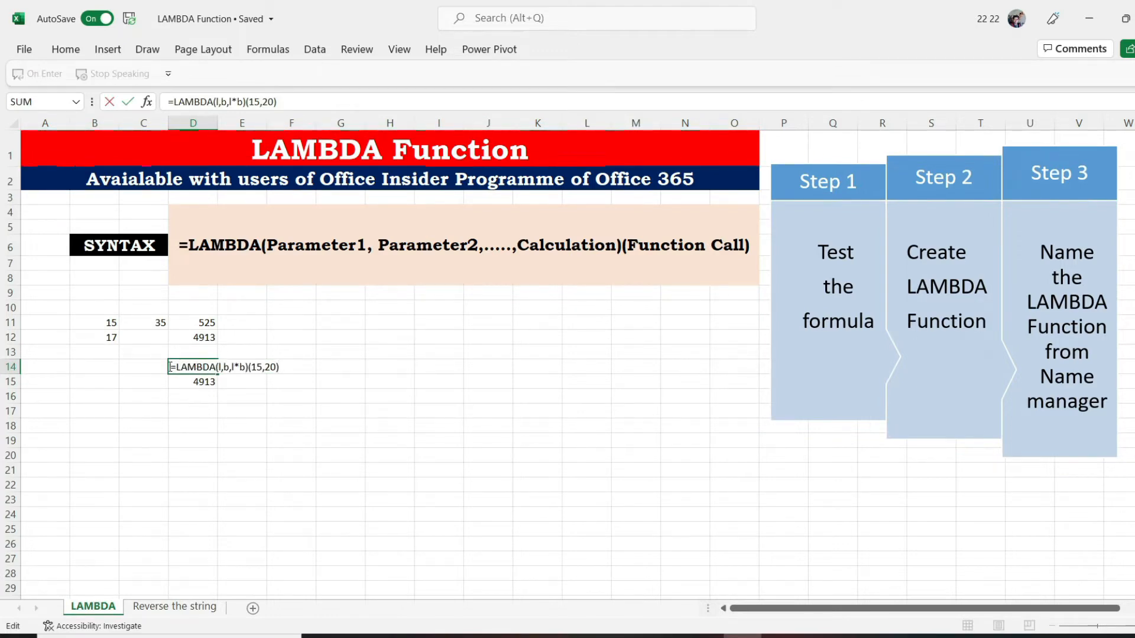
{"action": "left_click_drag", "start_coordinate": [173, 367], "coordinate": [246, 366]}
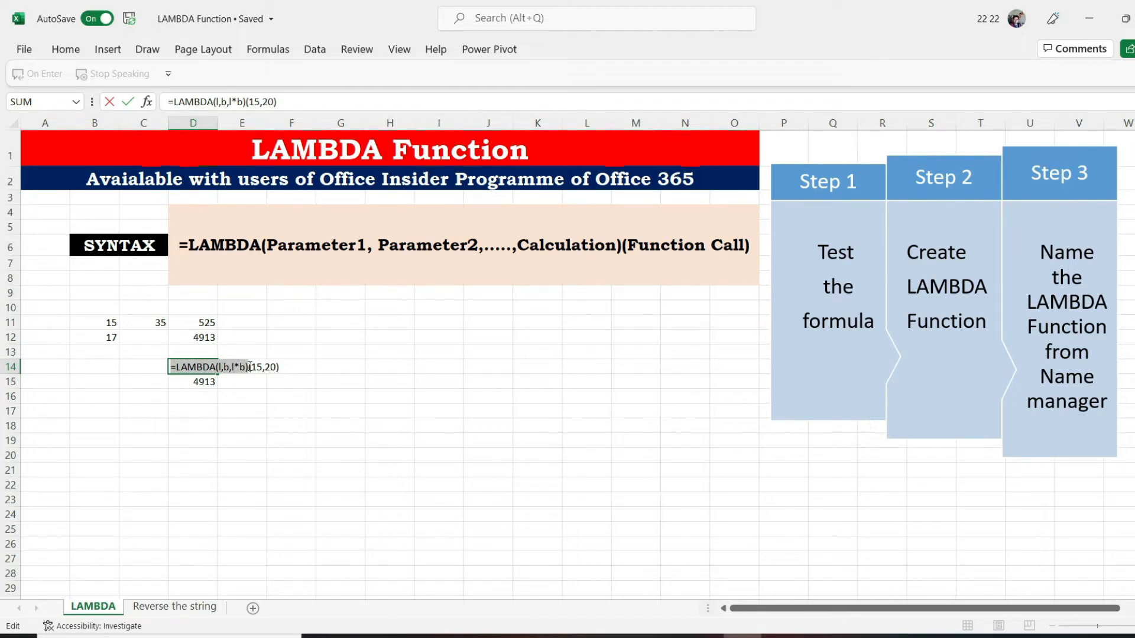
{"action": "key", "text": "ctrl+c"}
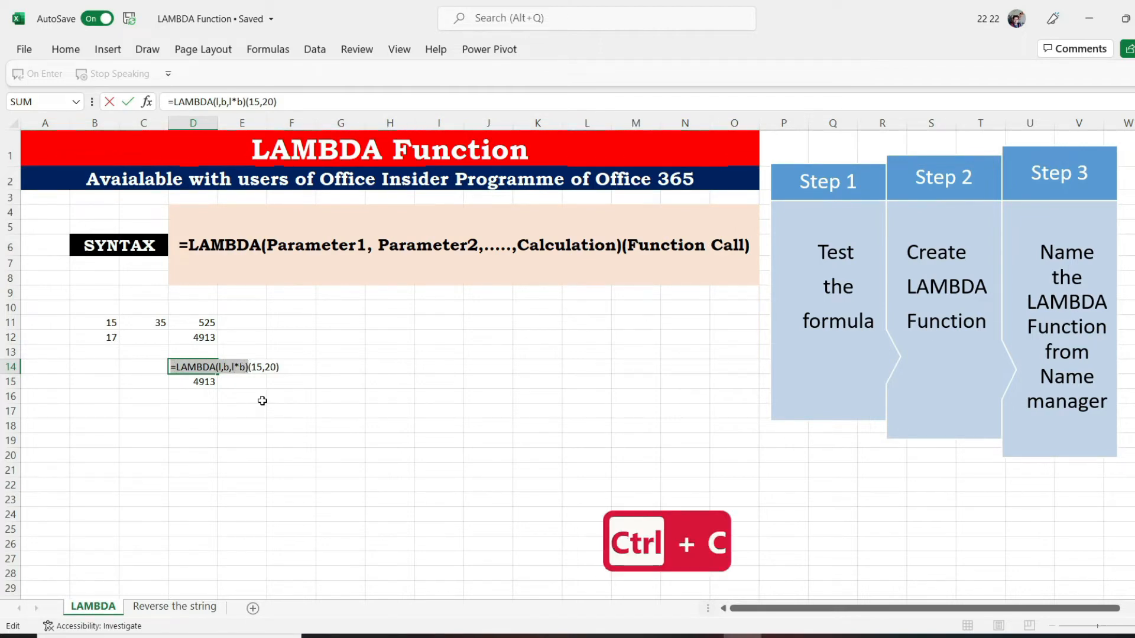
{"action": "key", "text": "Return"}
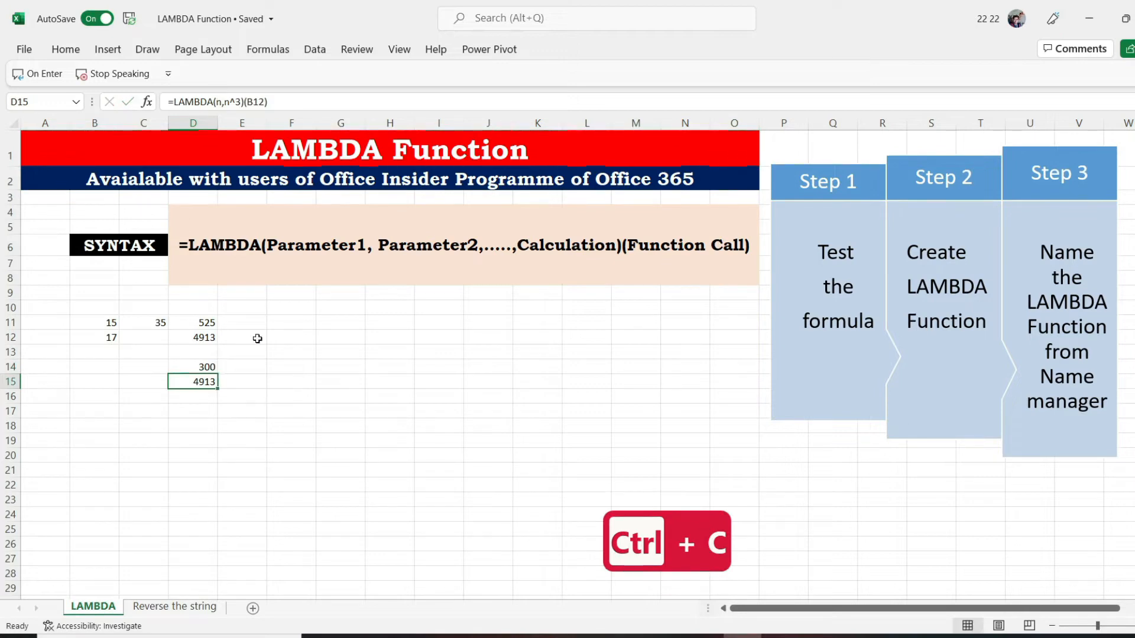
Start a new workbook-scoped defined name called Areafind with the comment "Are of rectangle"
{"action": "left_click", "coordinate": [266, 50]}
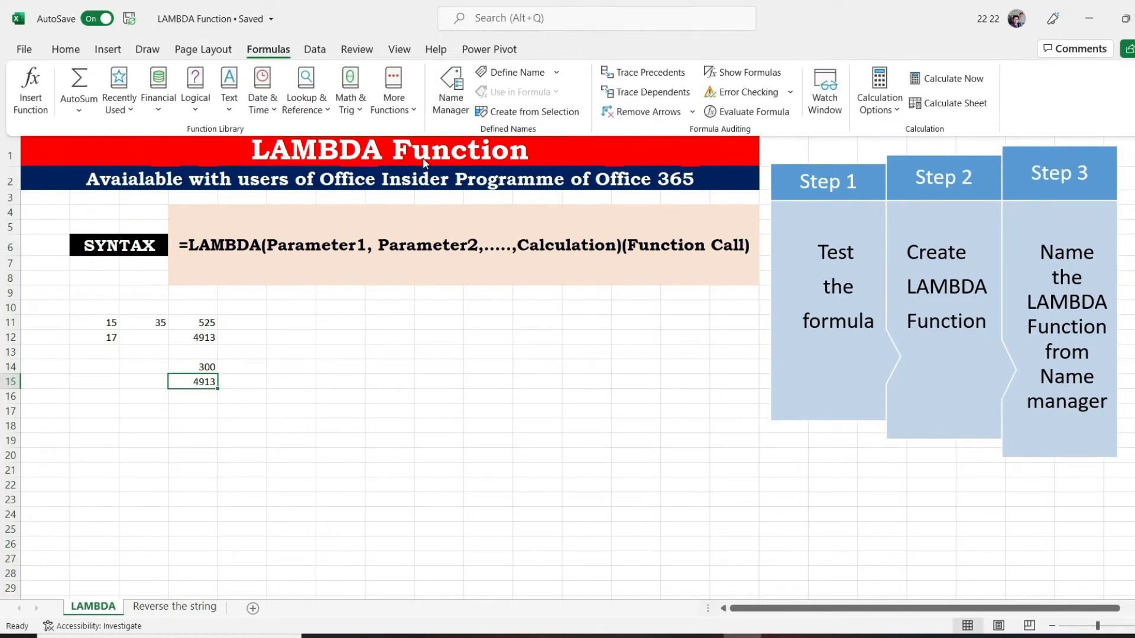
{"action": "left_click", "coordinate": [454, 89]}
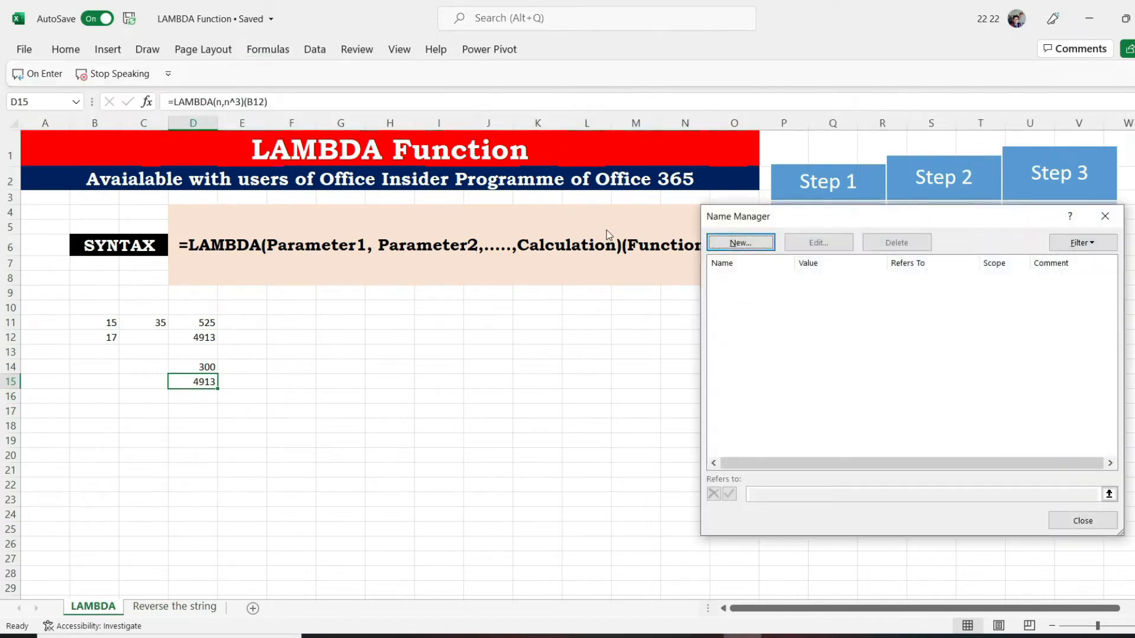
{"action": "left_click", "coordinate": [740, 243]}
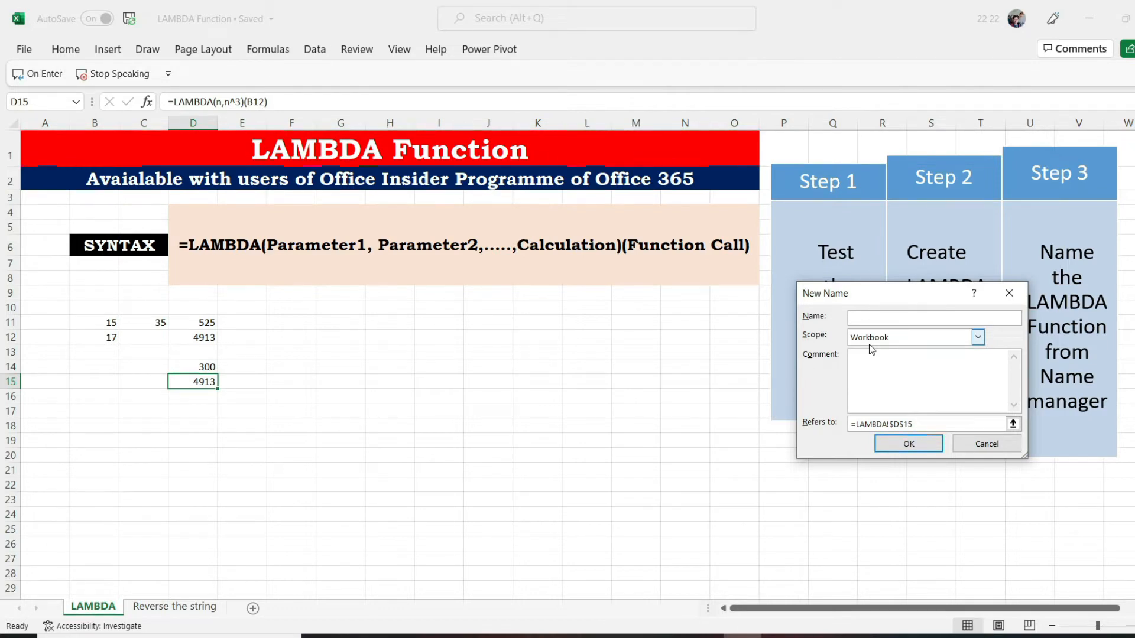
{"action": "type", "text": "Area"}
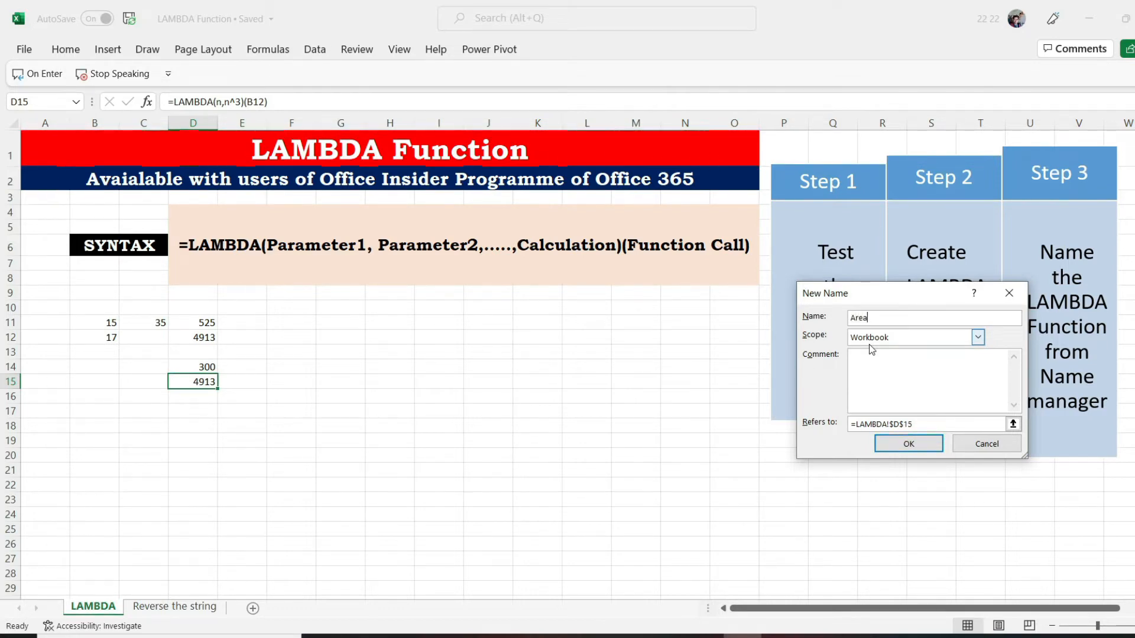
{"action": "type", "text": "find"}
{"action": "left_click", "coordinate": [870, 368]}
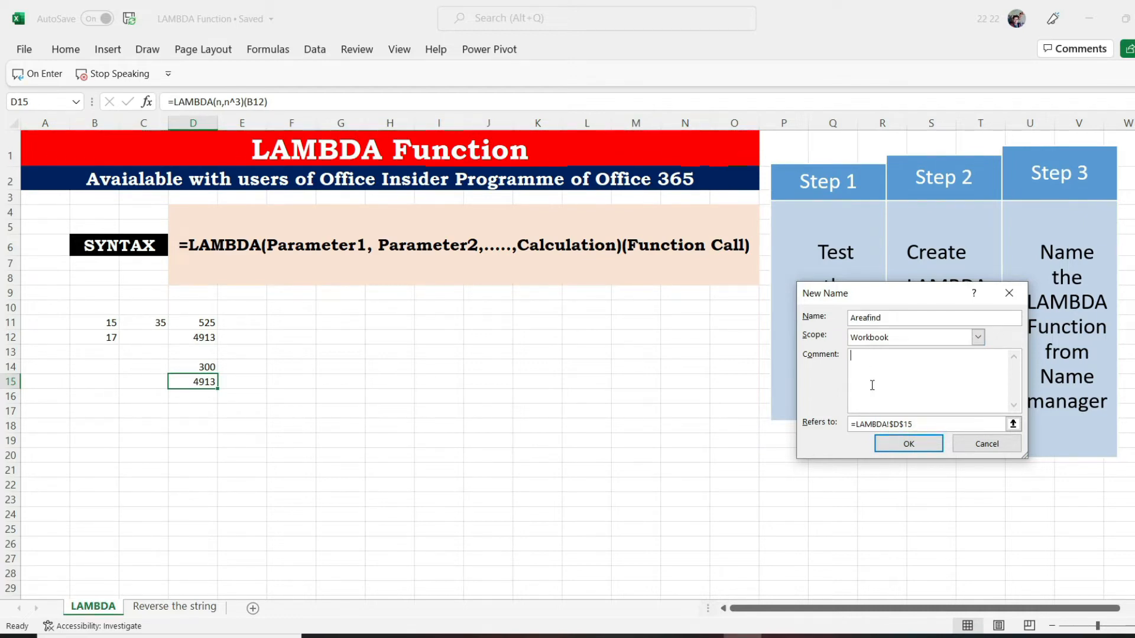
{"action": "type", "text": "Are of rectangle"}
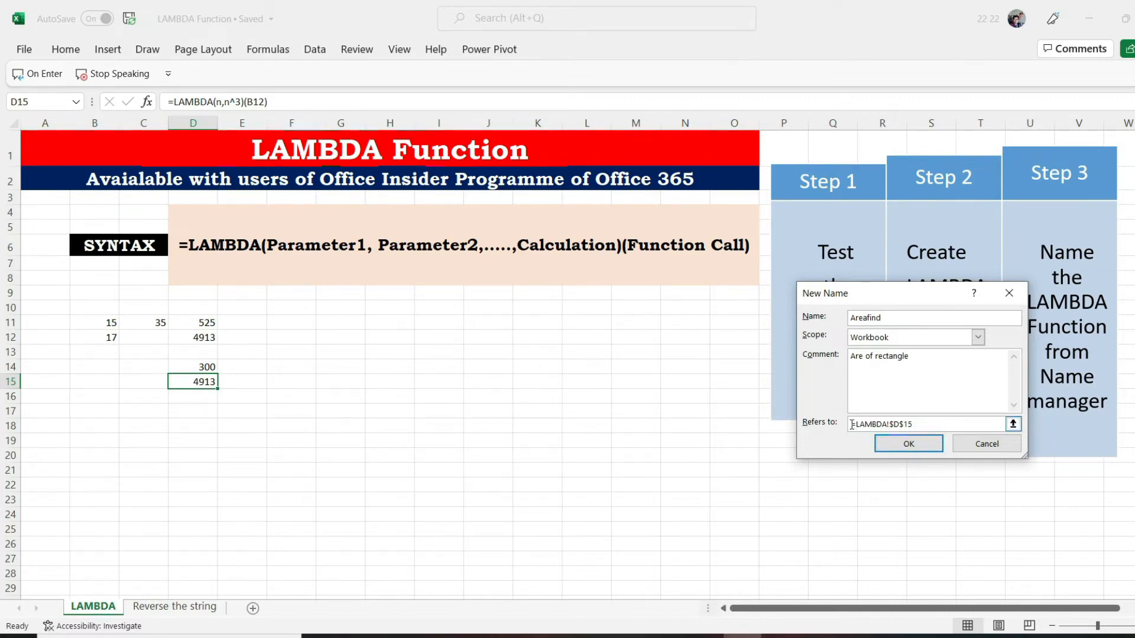
Make the Areafind name refer to the copied =LAMBDA(l,b,l*b), save it and close the Name Manager
{"action": "left_click_drag", "start_coordinate": [852, 425], "coordinate": [915, 425]}
{"action": "key", "text": "ctrl+v"}
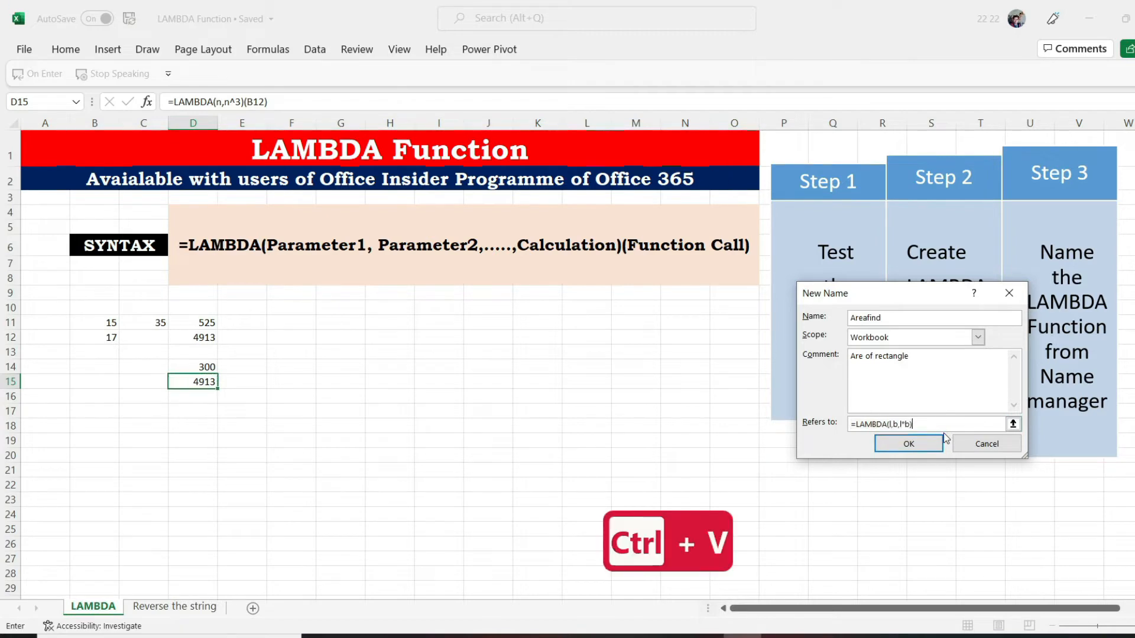
{"action": "left_click", "coordinate": [908, 445]}
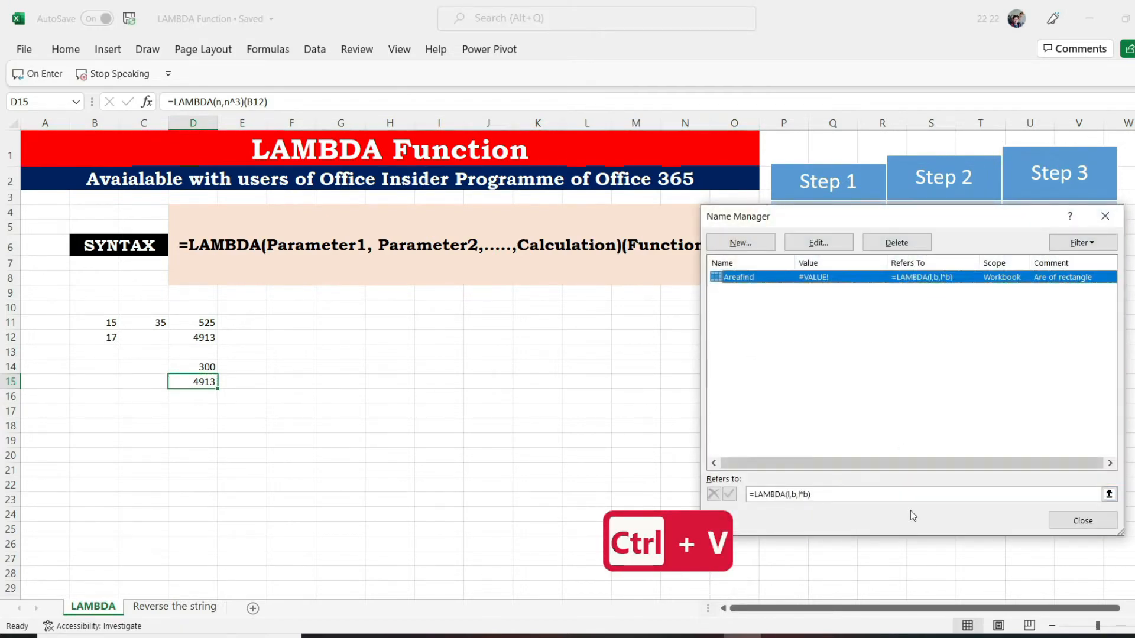
{"action": "left_click", "coordinate": [1072, 526]}
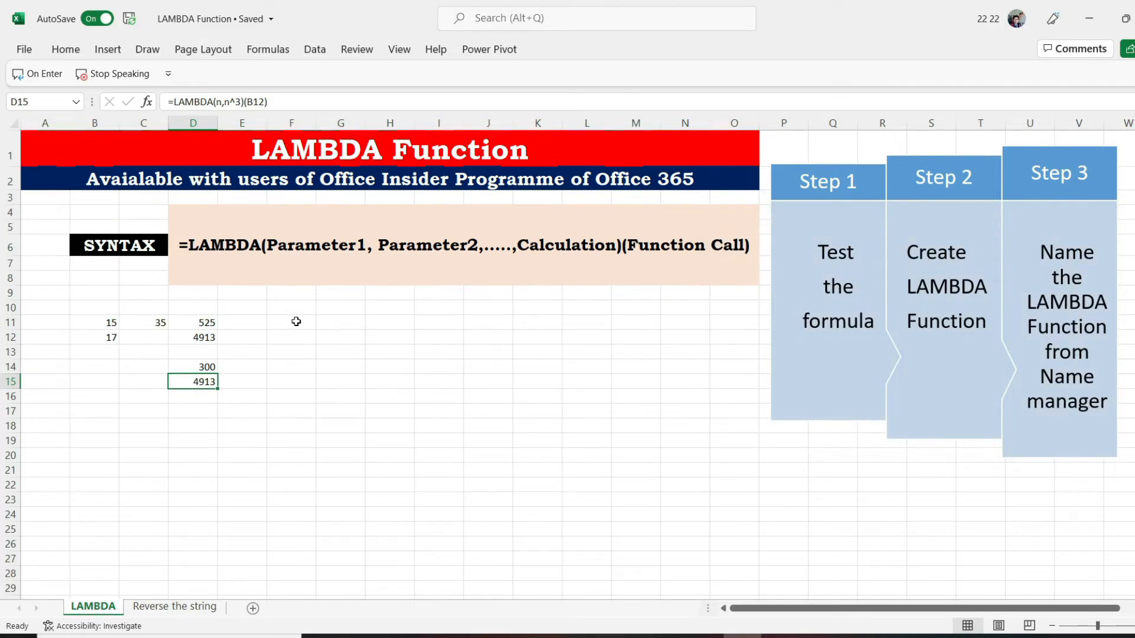
Enter the custom function formula =Areafind(B12,C11) in cell F11
{"action": "left_click", "coordinate": [292, 319]}
{"action": "type", "text": "="}
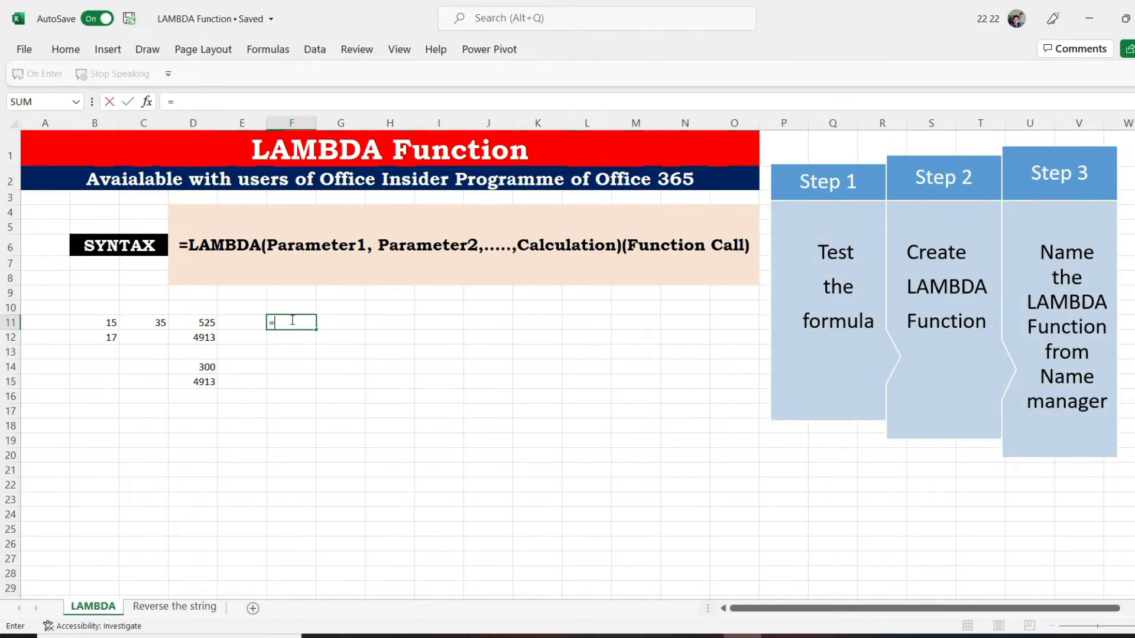
{"action": "type", "text": "are"}
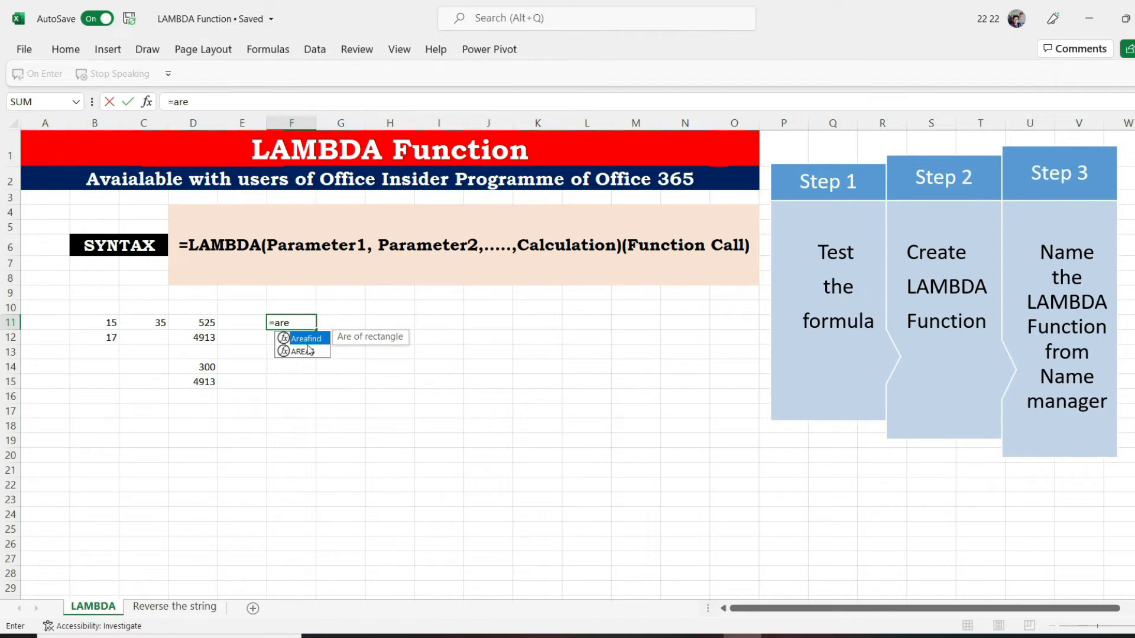
{"action": "key", "text": "Tab"}
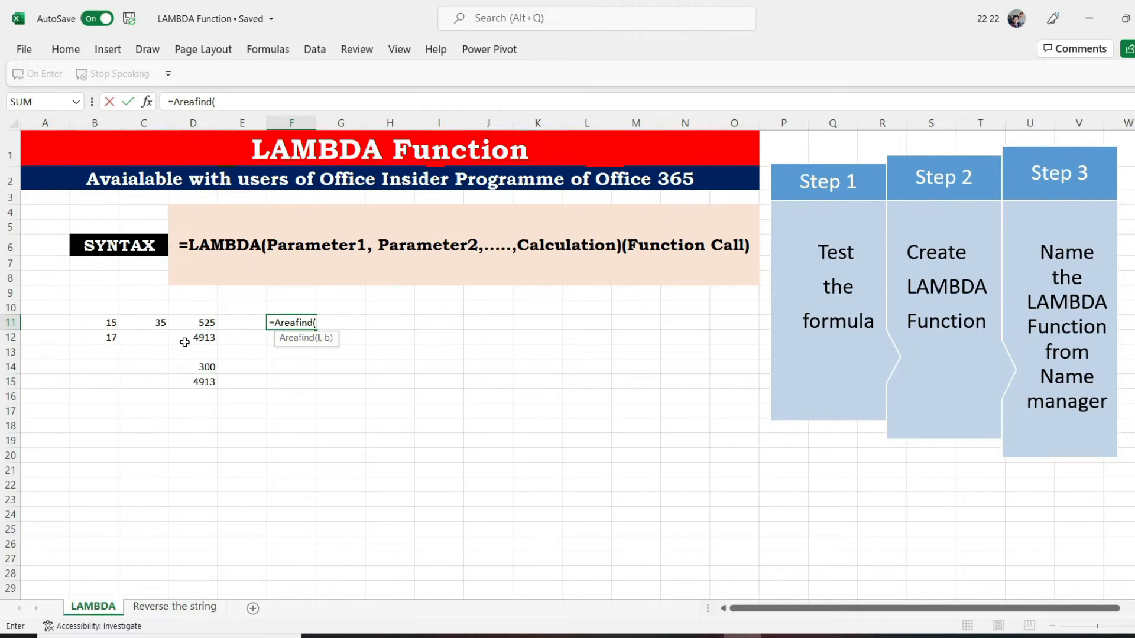
{"action": "left_click", "coordinate": [103, 338]}
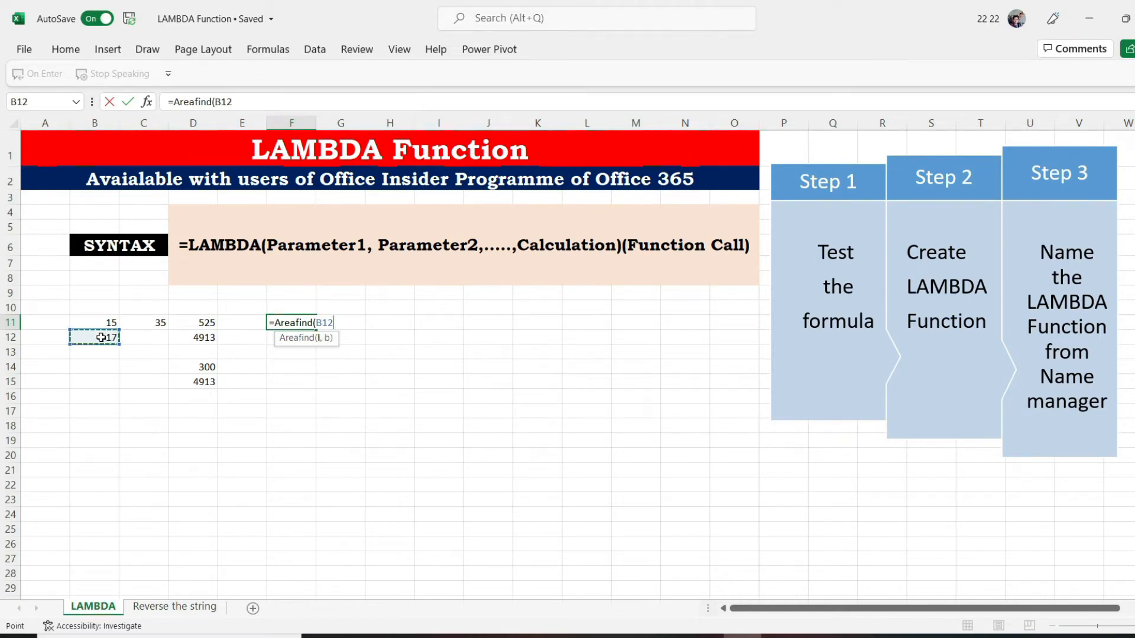
{"action": "type", "text": ","}
{"action": "left_click", "coordinate": [142, 322]}
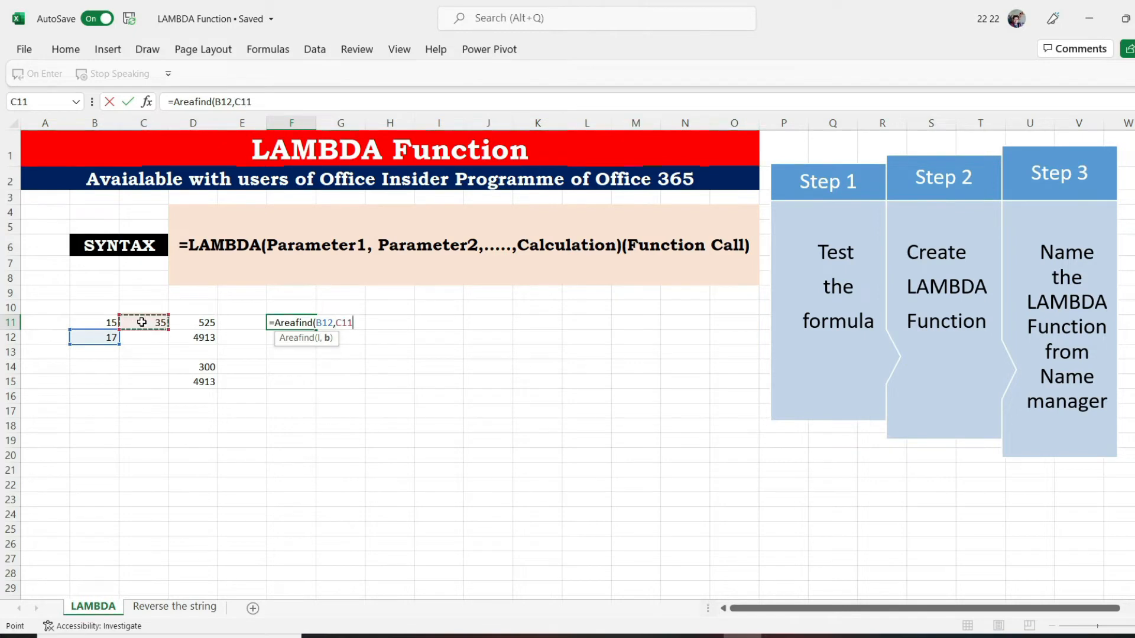
{"action": "type", "text": ")"}
{"action": "key", "text": "Return"}
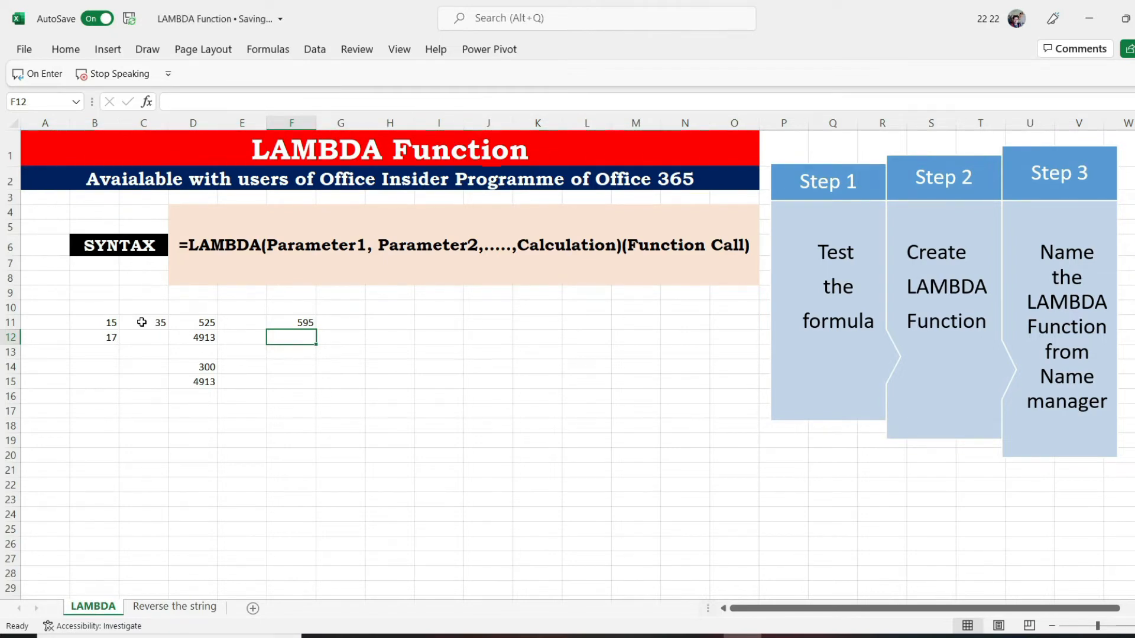
{"action": "type", "text": "="}
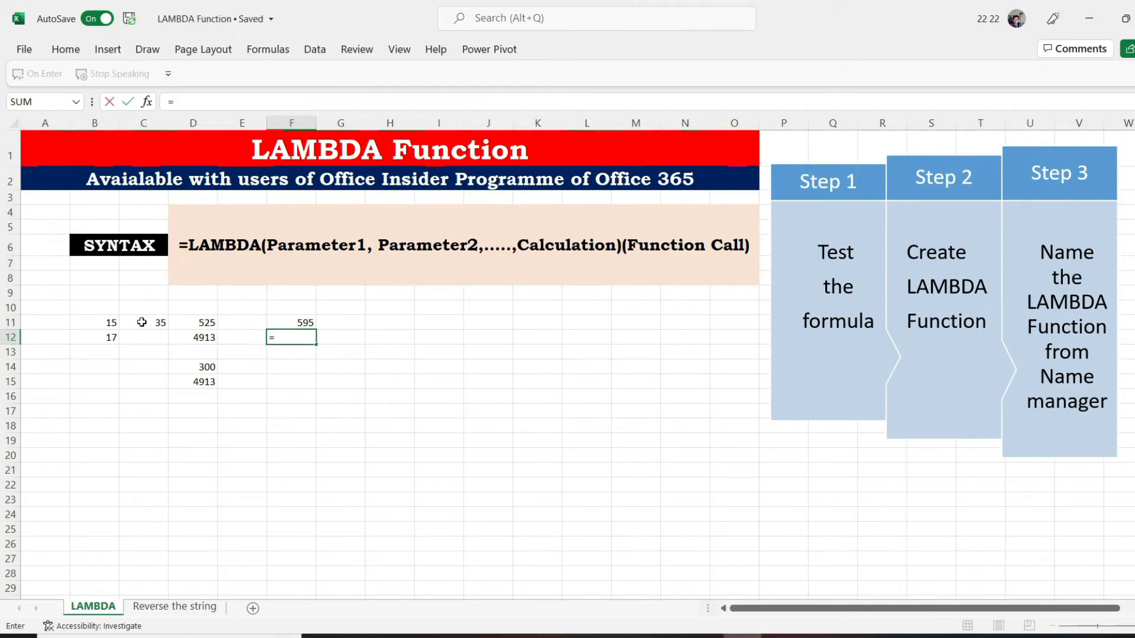
{"action": "key", "text": "BackSpace"}
{"action": "key", "text": "Return"}
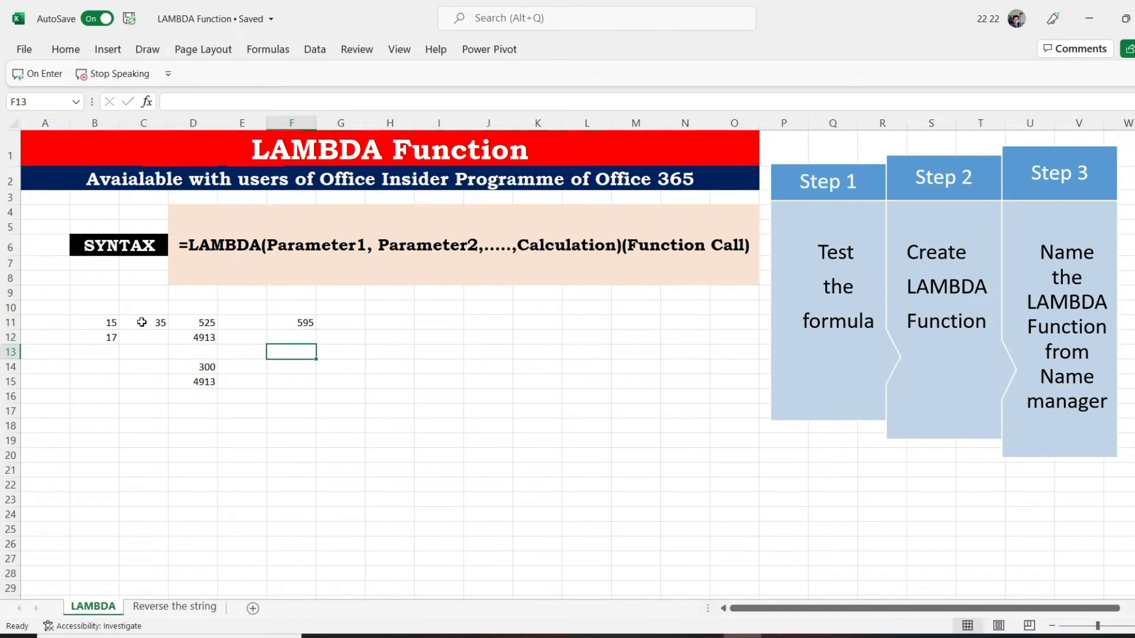
Copy only the =LAMBDA(n,n^3) part of the formula in cell D15, without its function call
{"action": "left_click", "coordinate": [180, 387]}
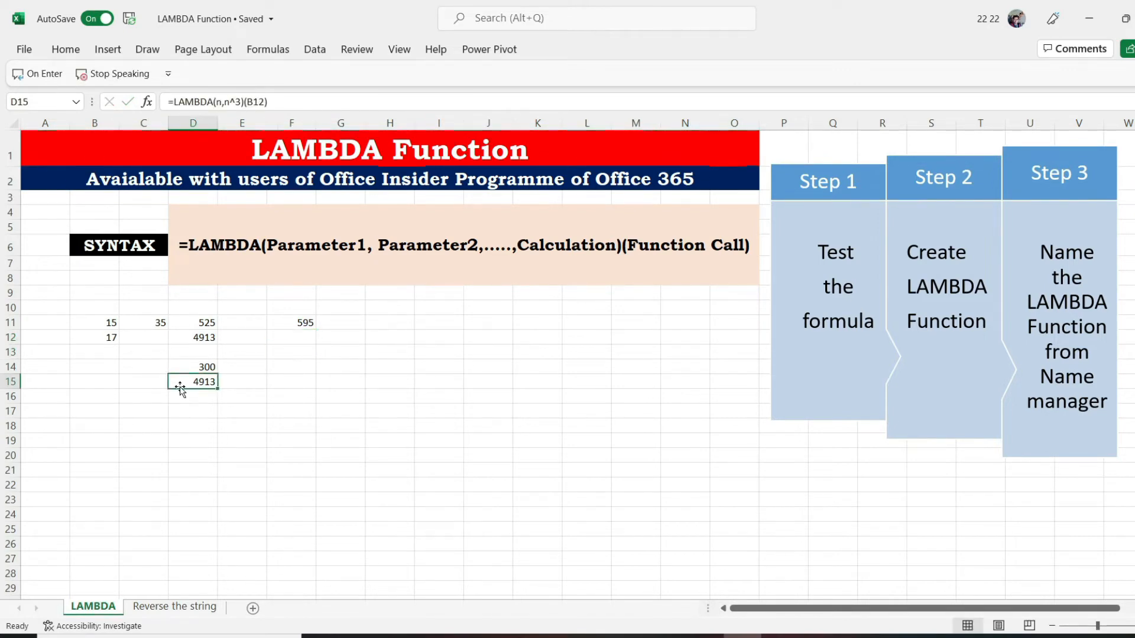
{"action": "double_click", "coordinate": [179, 387]}
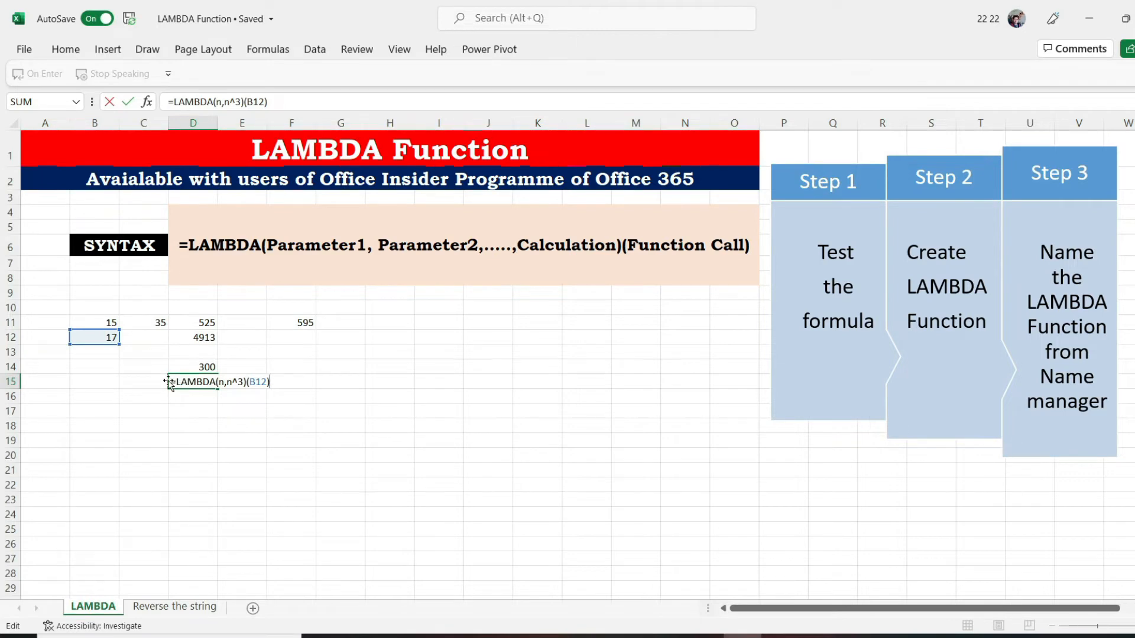
{"action": "left_click_drag", "start_coordinate": [169, 383], "coordinate": [246, 385]}
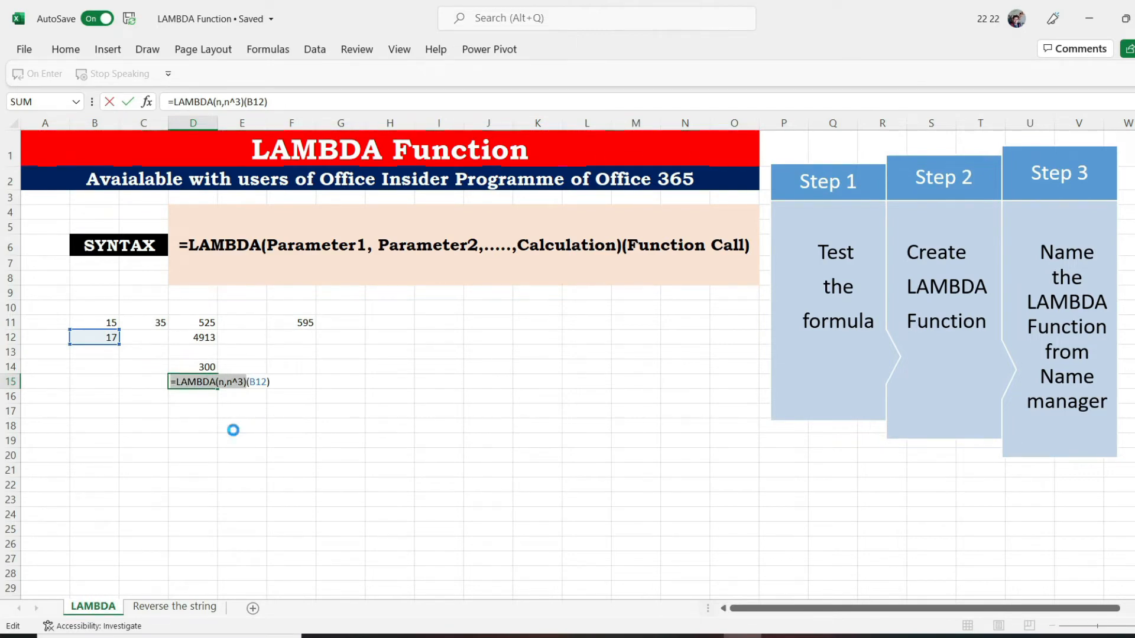
{"action": "key", "text": "ctrl+c"}
{"action": "key", "text": "ctrl+Return"}
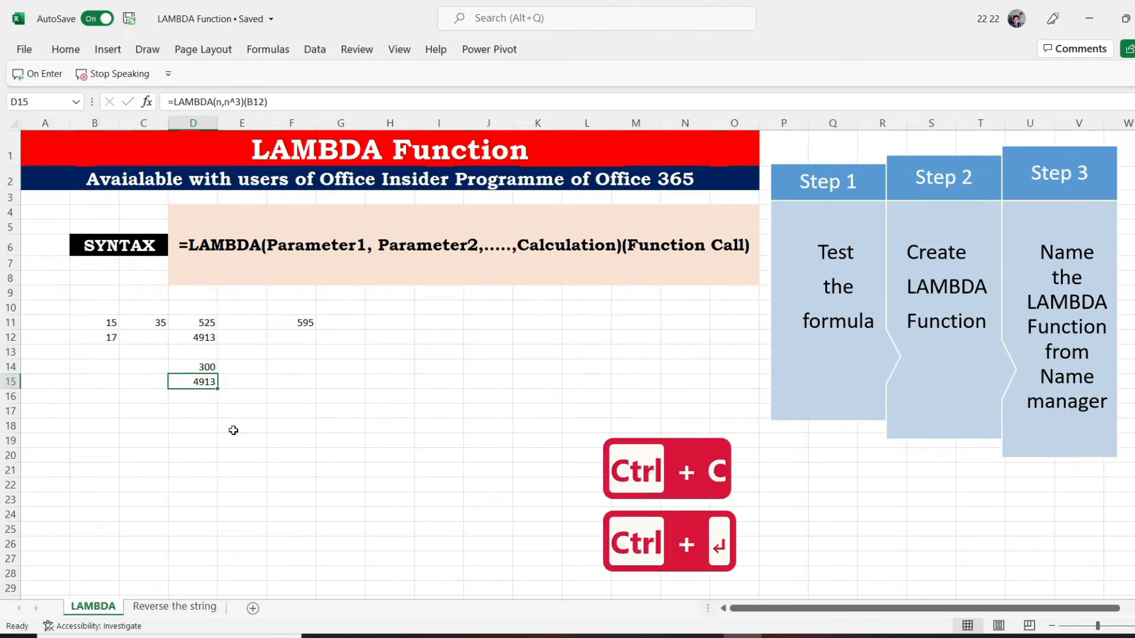
Start a new workbook-scoped defined name called CubeFind with the comment "Find cube of a no"
{"action": "left_click", "coordinate": [280, 52]}
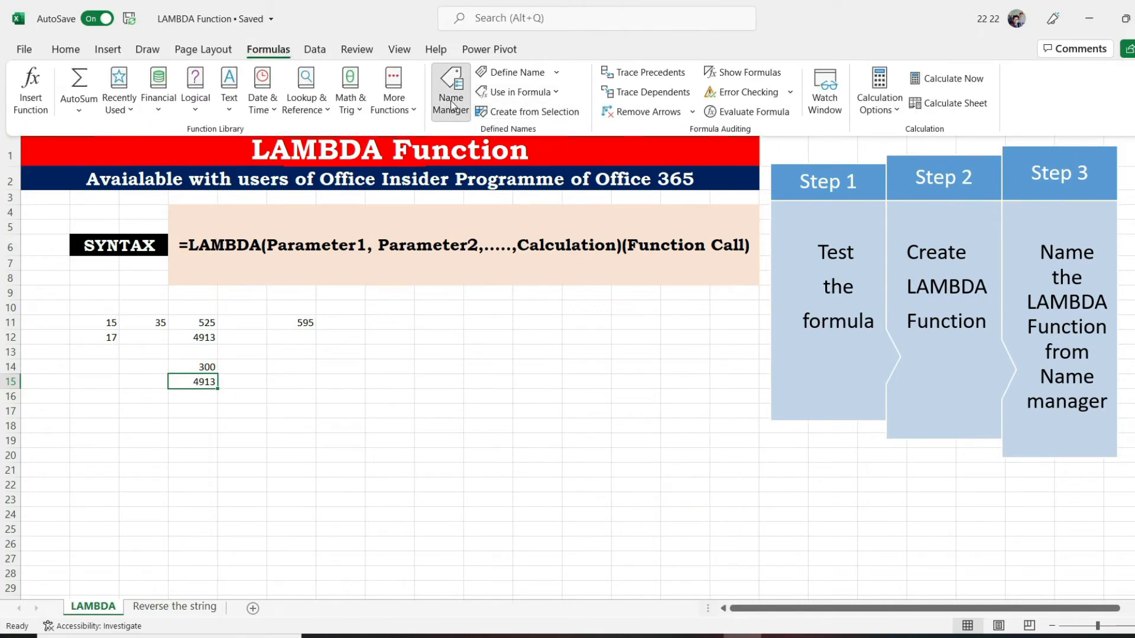
{"action": "left_click", "coordinate": [451, 105]}
{"action": "left_click", "coordinate": [746, 242]}
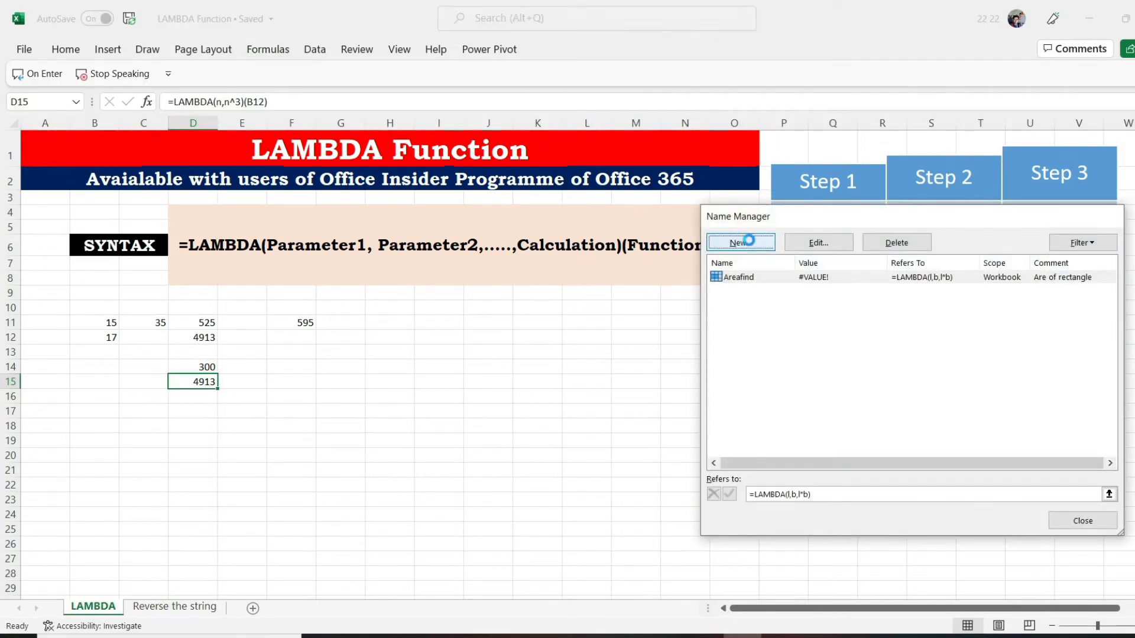
{"action": "type", "text": "Cub"}
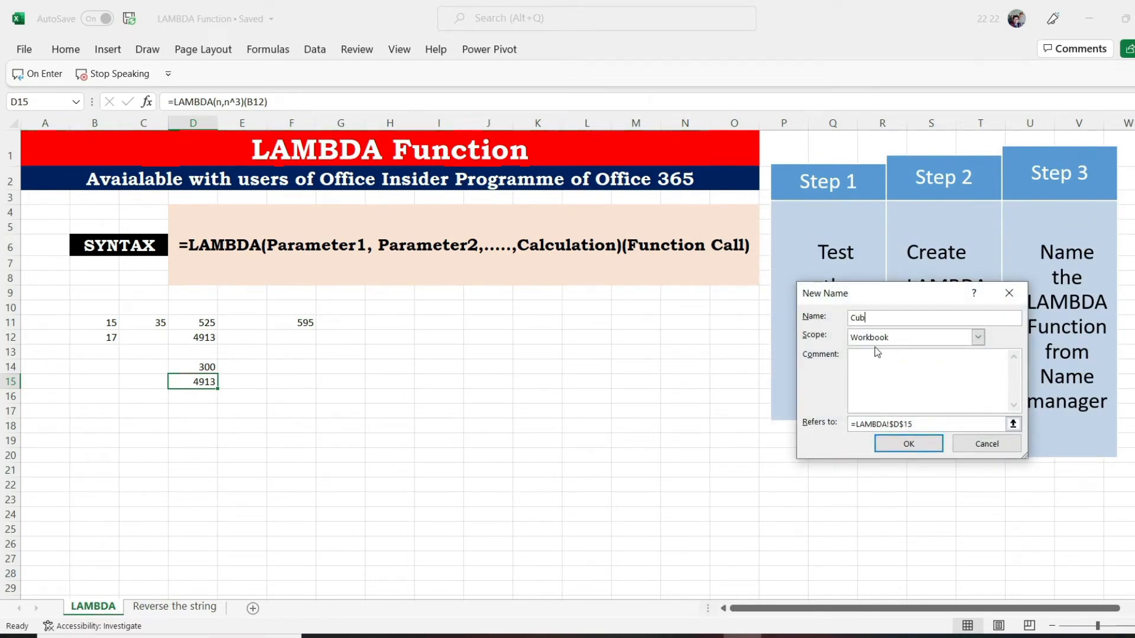
{"action": "type", "text": "eFind"}
{"action": "left_click", "coordinate": [873, 367]}
{"action": "type", "text": "Find "}
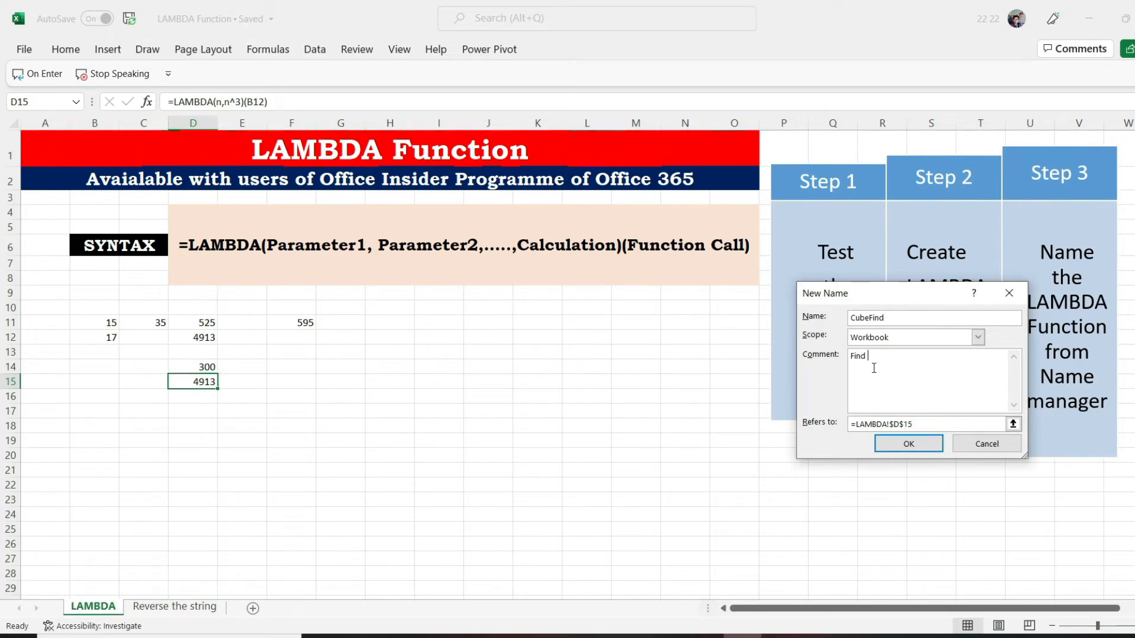
{"action": "type", "text": "cube of a no"}
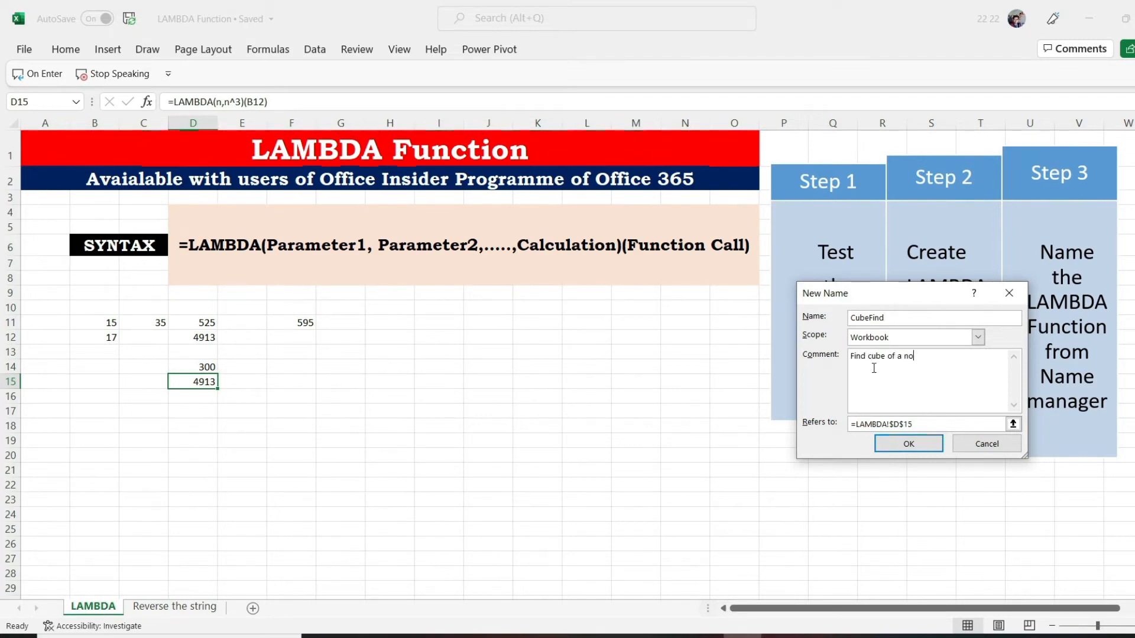
Make the CubeFind name refer to the copied =LAMBDA(n,n^3), save it and close the Name Manager
{"action": "left_click", "coordinate": [850, 427]}
{"action": "left_click_drag", "start_coordinate": [854, 427], "coordinate": [915, 426]}
{"action": "key", "text": "ctrl+v"}
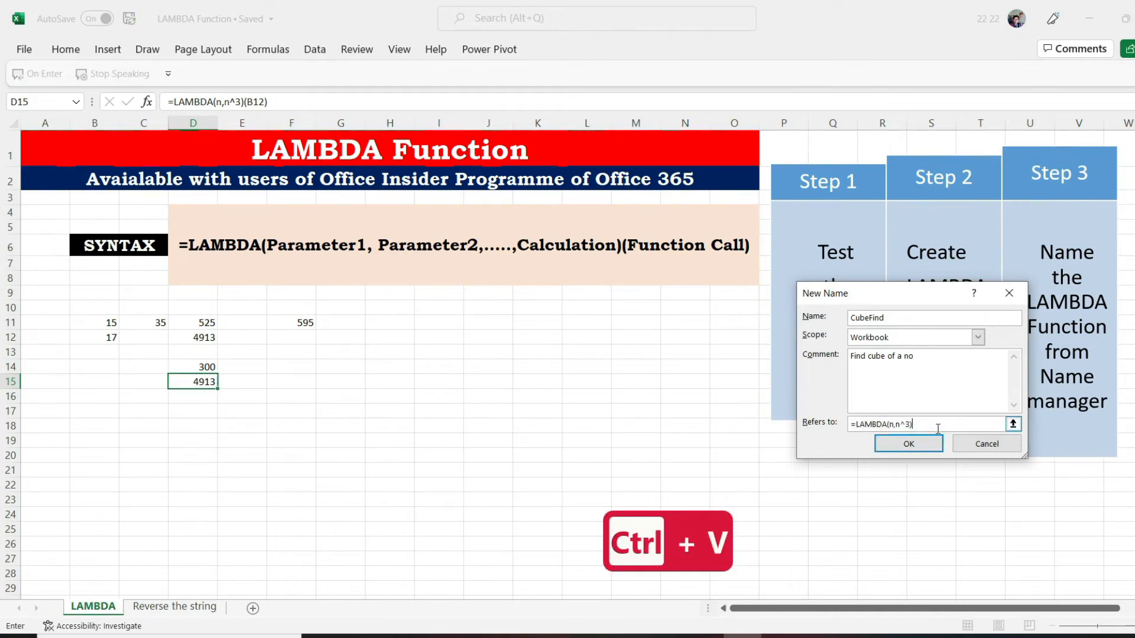
{"action": "left_click", "coordinate": [910, 445]}
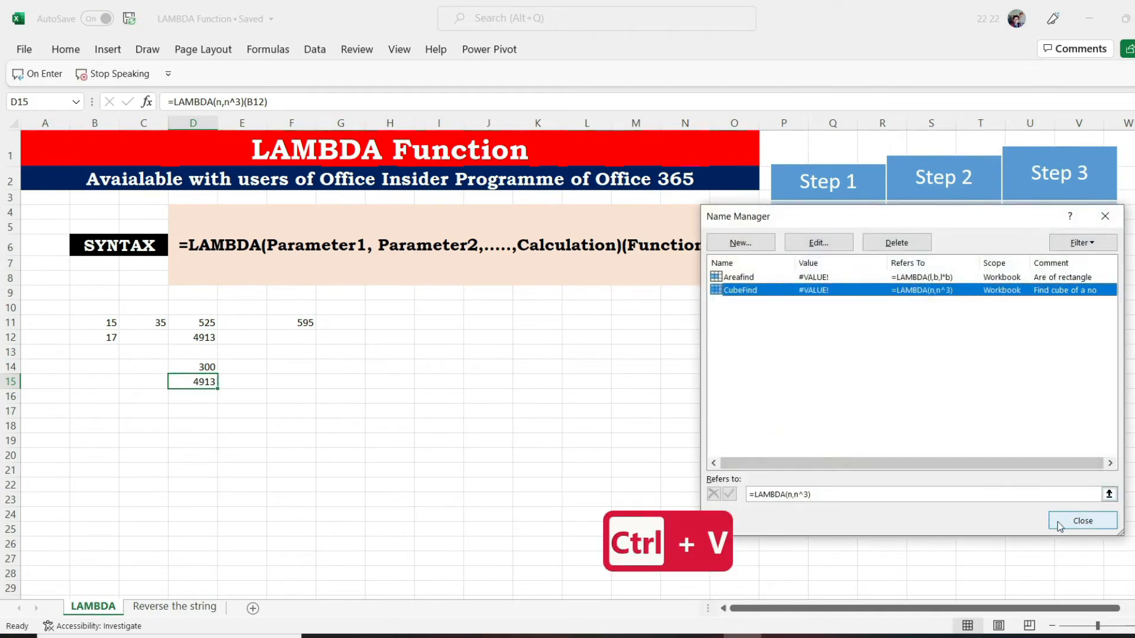
{"action": "left_click", "coordinate": [1061, 523]}
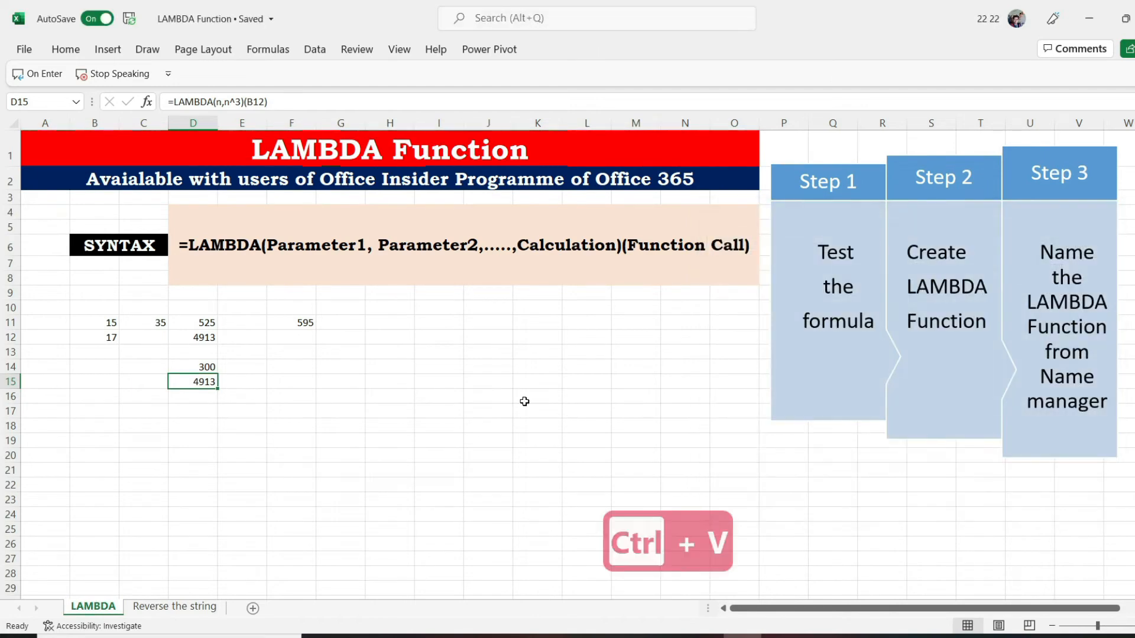
Enter the custom function formula =CubeFind(C11) in cell G11
{"action": "left_click", "coordinate": [346, 323]}
{"action": "type", "text": "="}
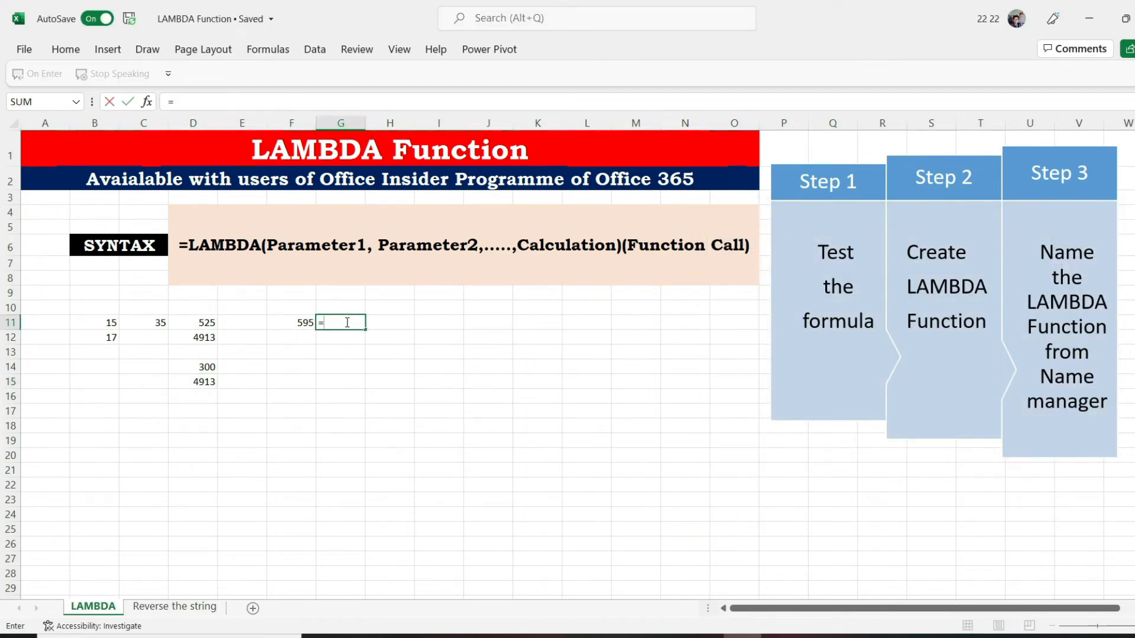
{"action": "type", "text": "c"}
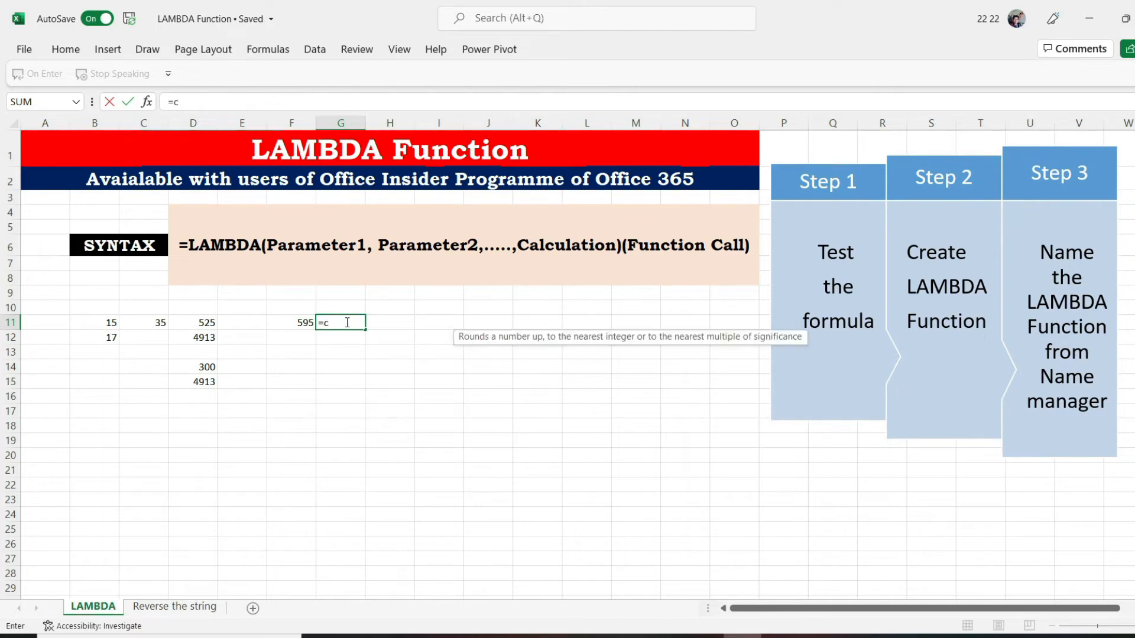
{"action": "type", "text": "ube"}
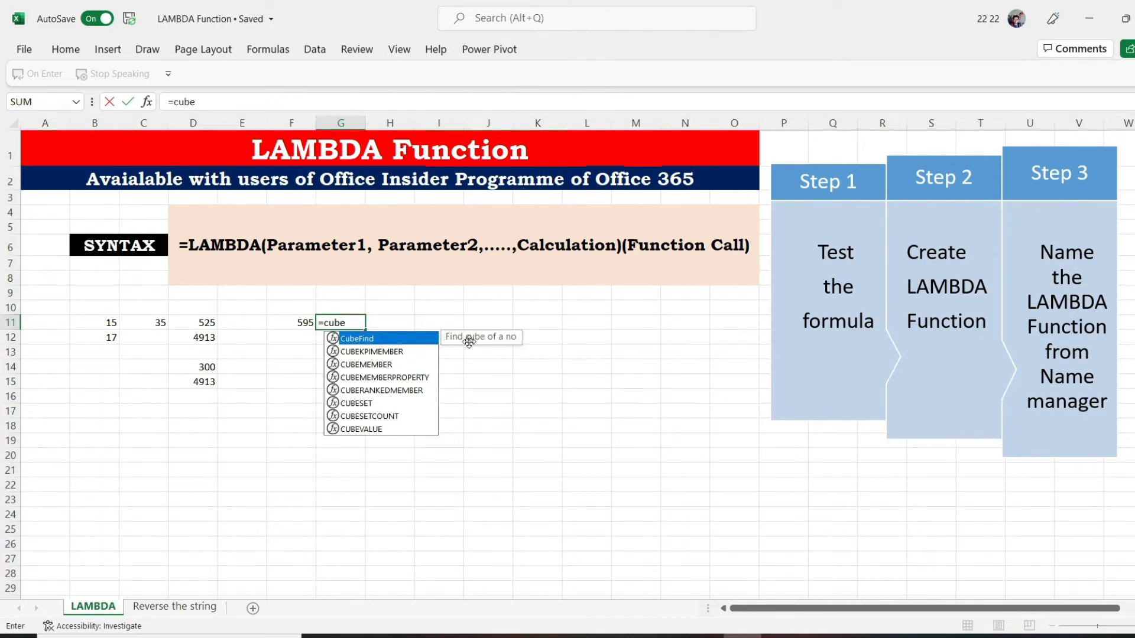
{"action": "key", "text": "Tab"}
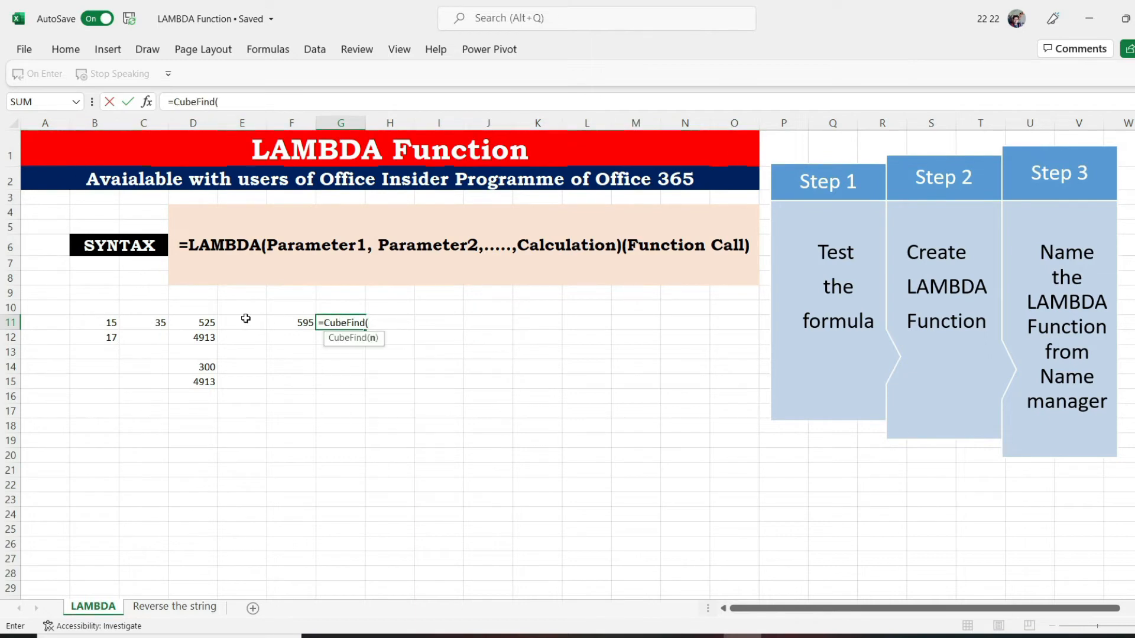
{"action": "left_click", "coordinate": [146, 323]}
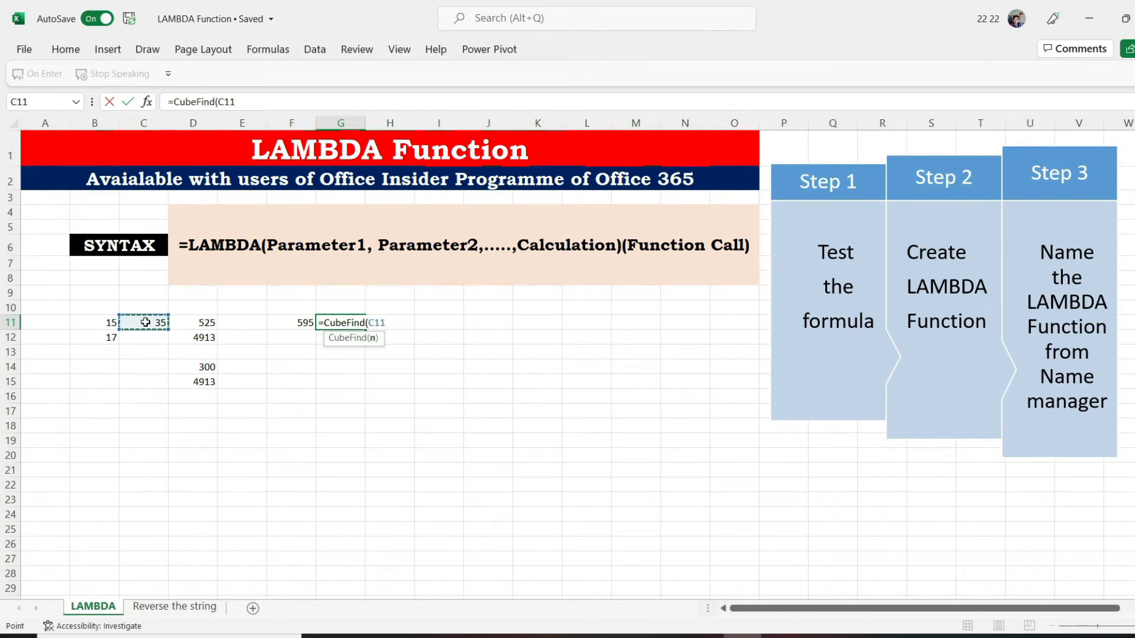
{"action": "type", "text": ")"}
{"action": "key", "text": "Return"}
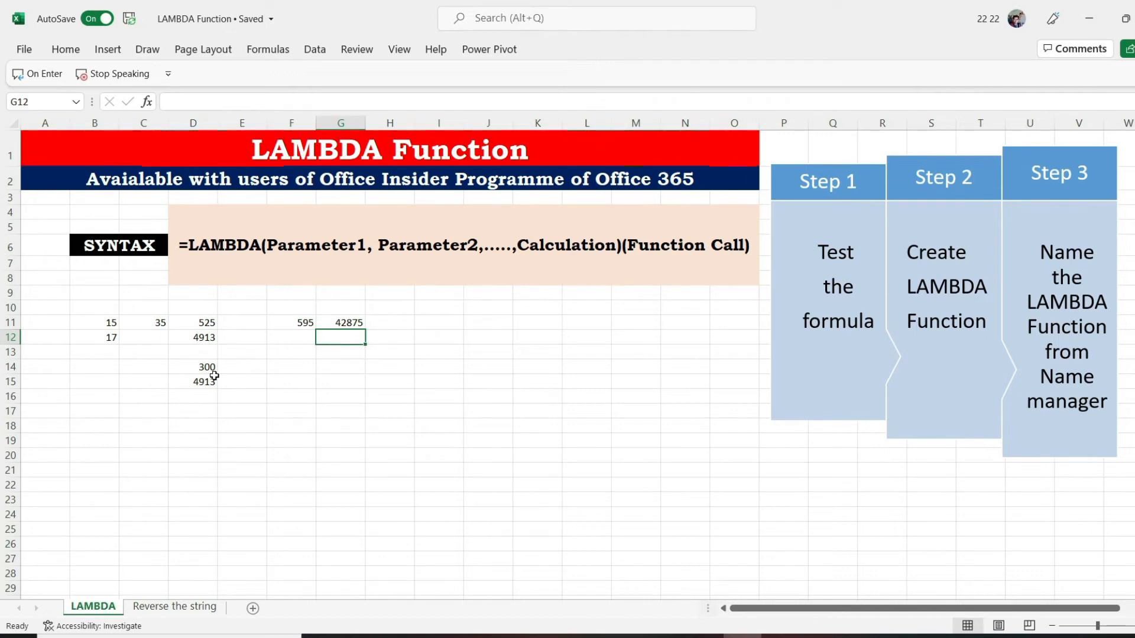
Begin a LAMBDA formula with the parameter str in cell B1 of the Reverse the string sheet
{"action": "left_click", "coordinate": [174, 606]}
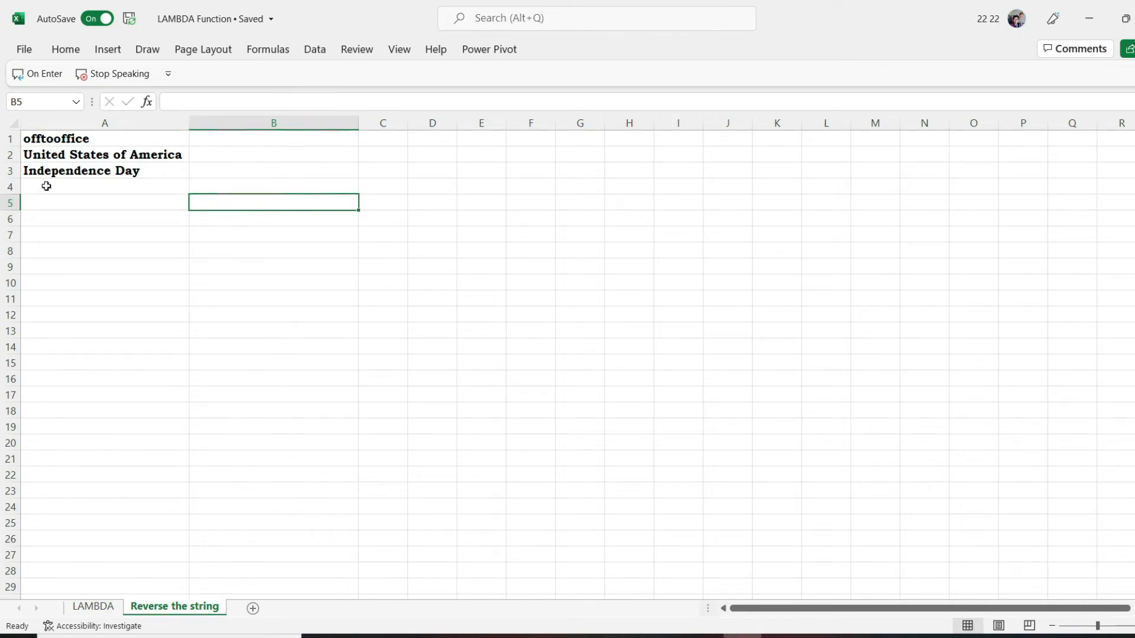
{"action": "left_click", "coordinate": [232, 143]}
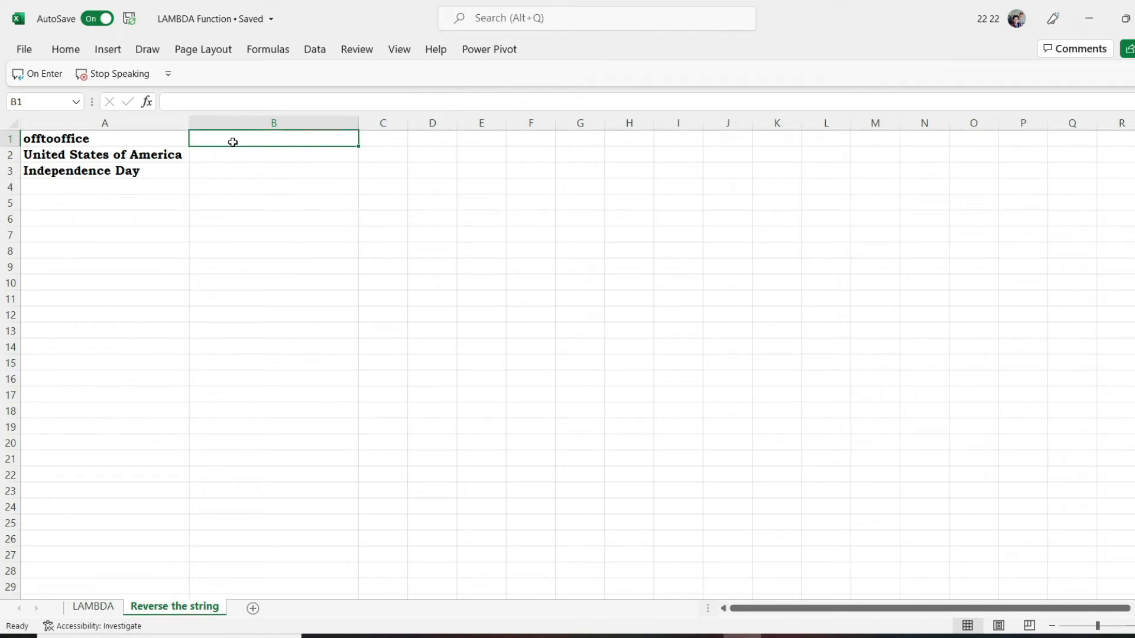
{"action": "type", "text": "="}
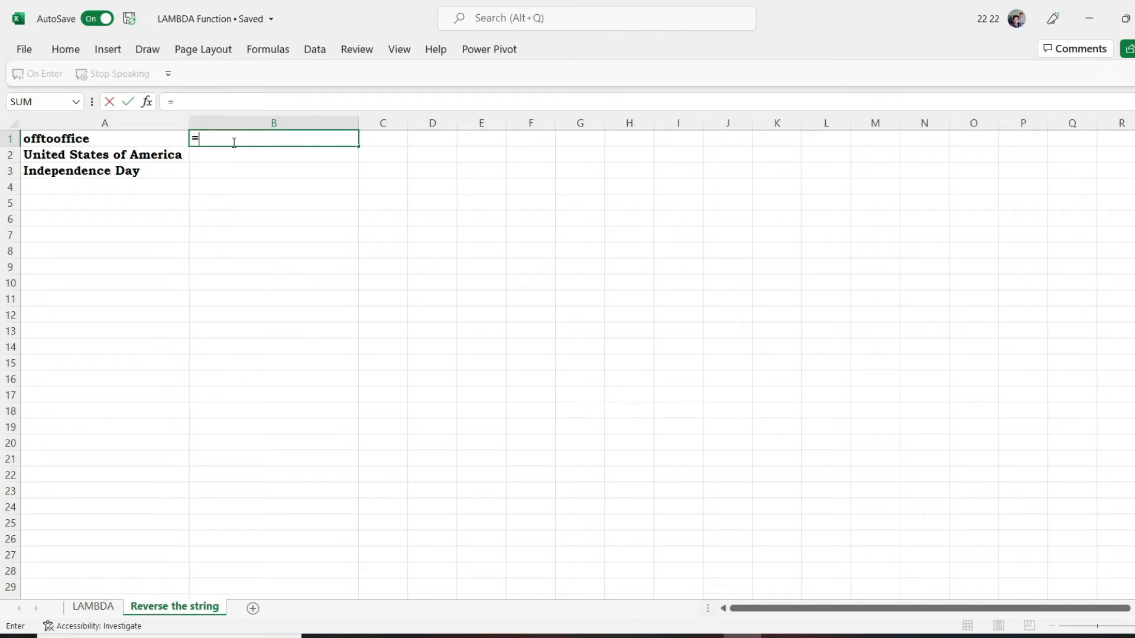
{"action": "type", "text": "l"}
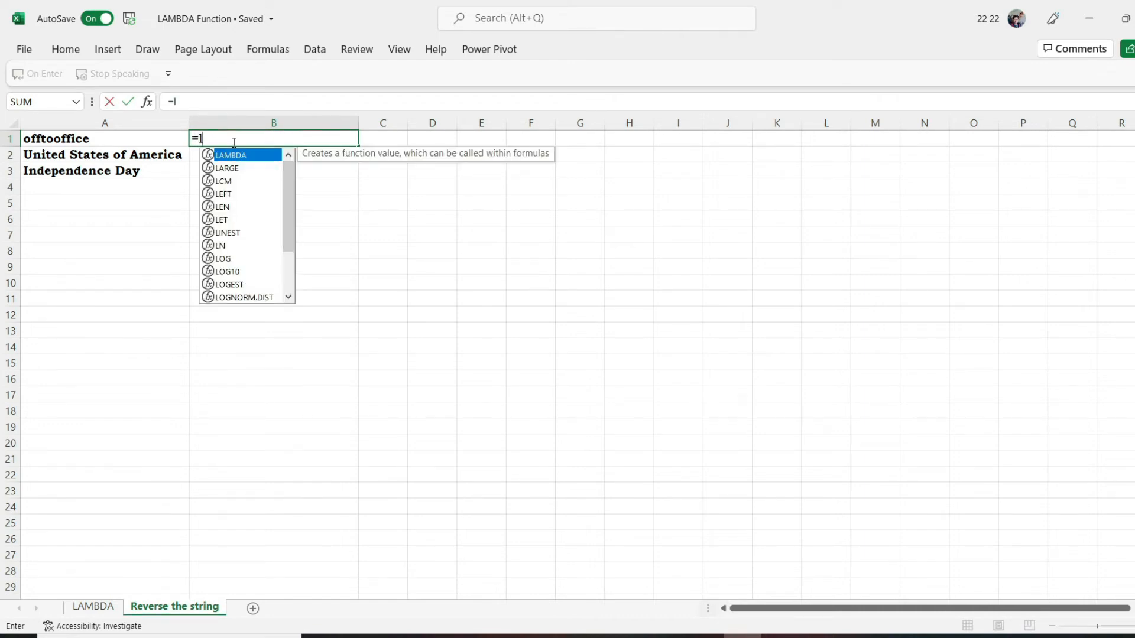
{"action": "type", "text": "ab"}
{"action": "key", "text": "BackSpace"}
{"action": "type", "text": "mb"}
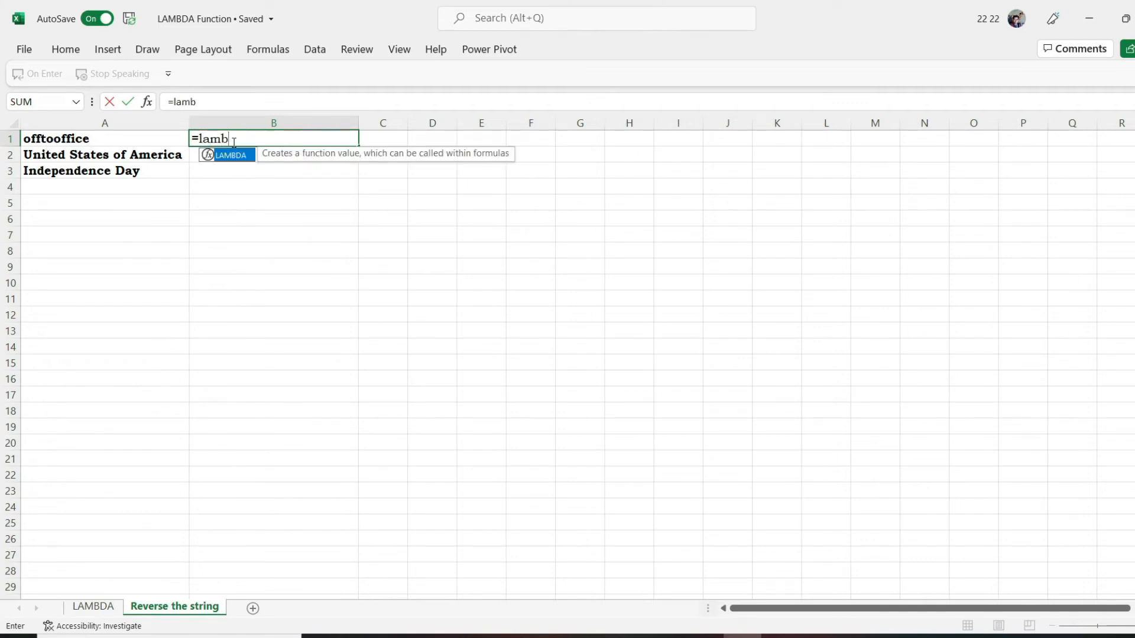
{"action": "key", "text": "Tab"}
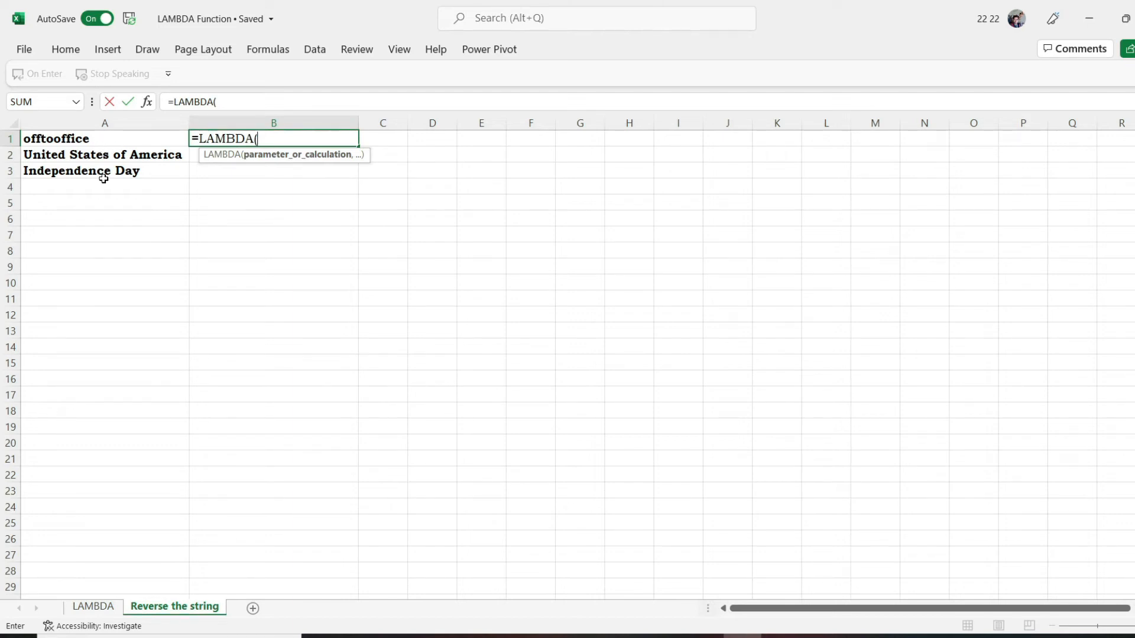
{"action": "type", "text": "str,"}
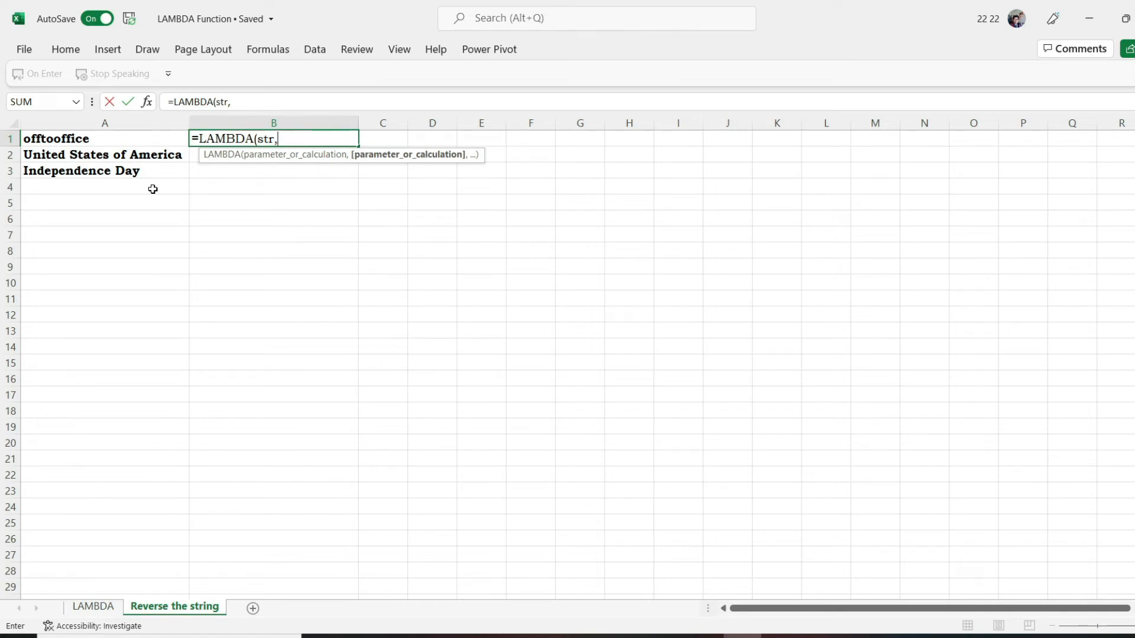
Add a LET function to the B1 formula that defines l as LEN(str)
{"action": "type", "text": "let"}
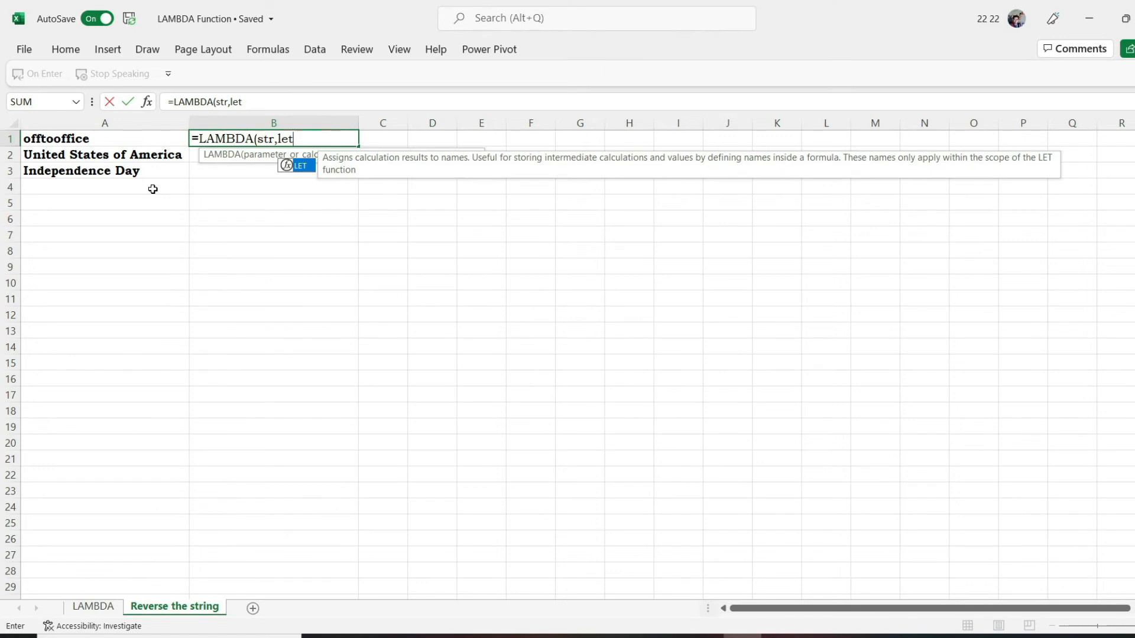
{"action": "key", "text": "Tab"}
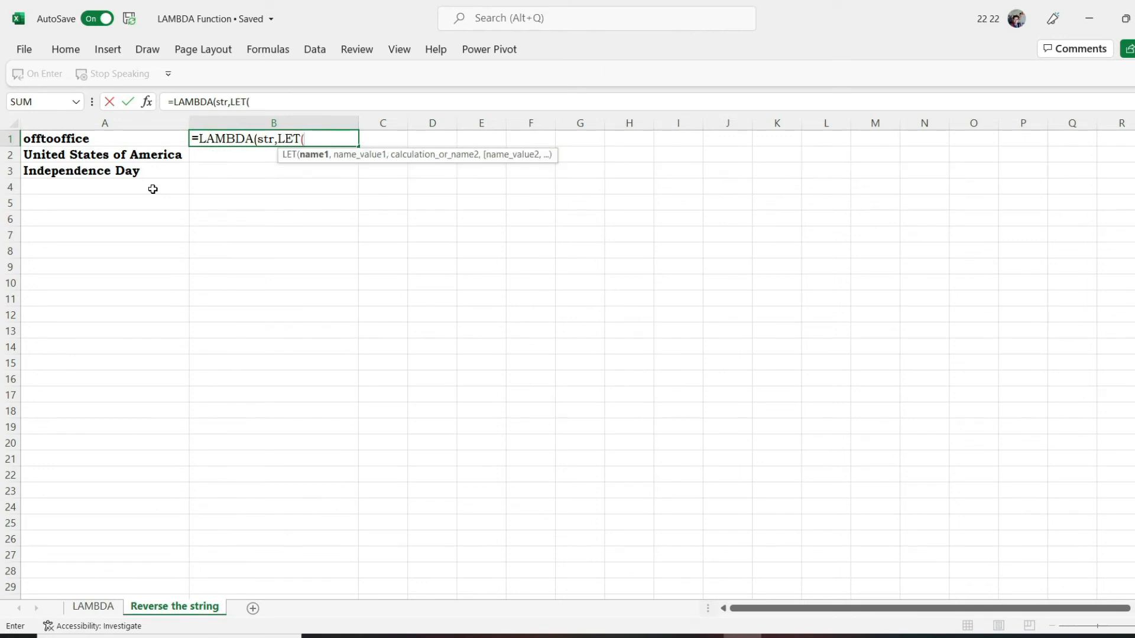
{"action": "type", "text": "l,LEN("}
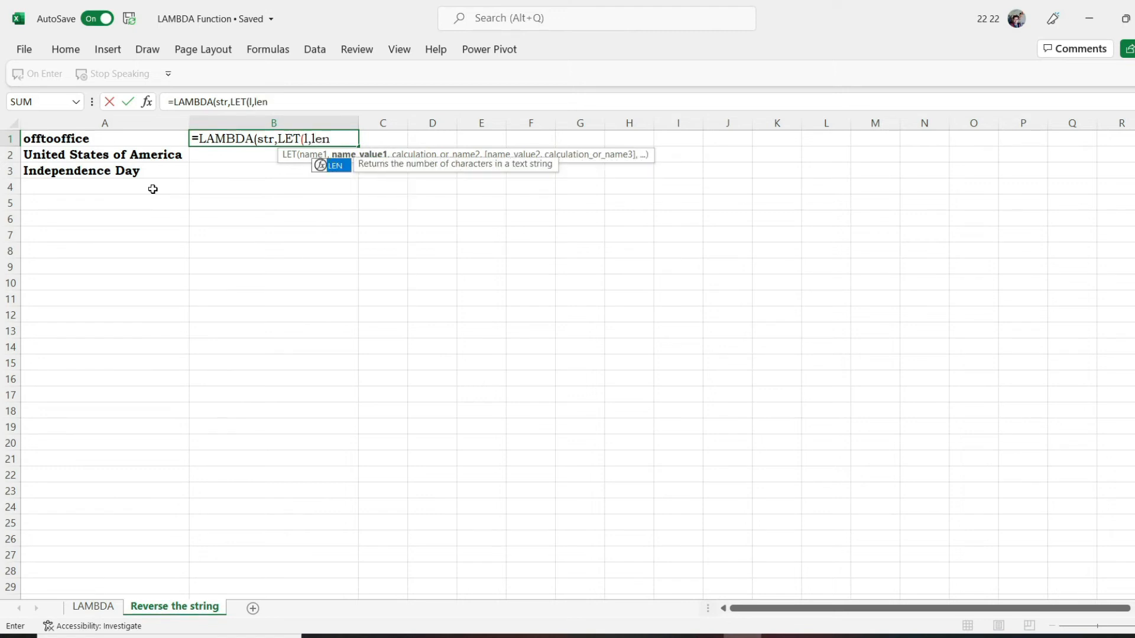
{"action": "type", "text": "str"}
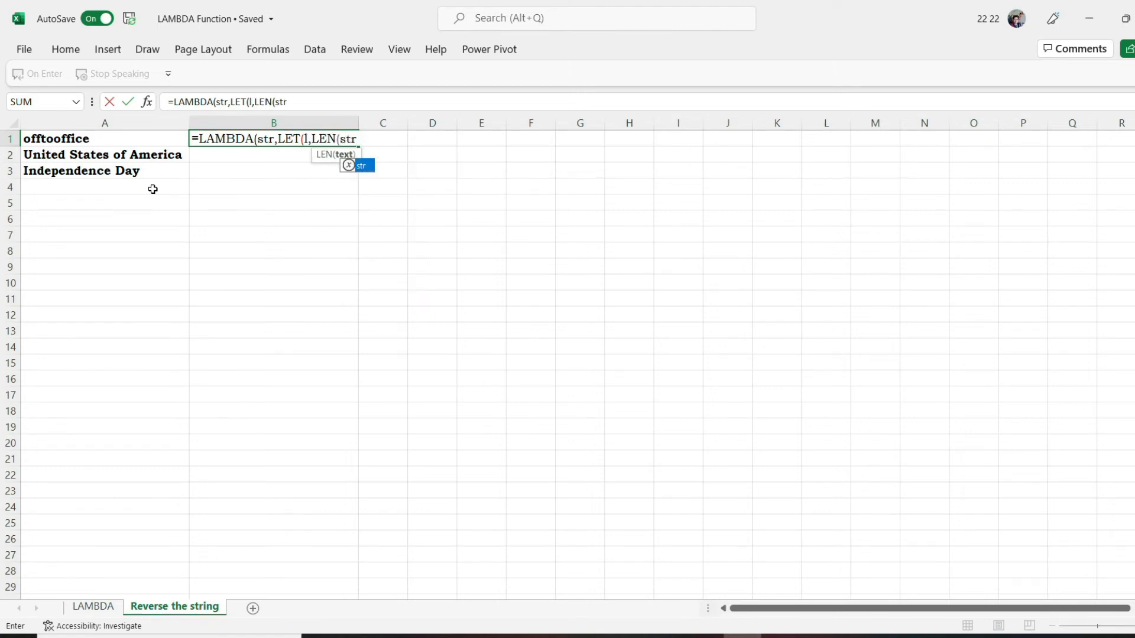
{"action": "type", "text": ")"}
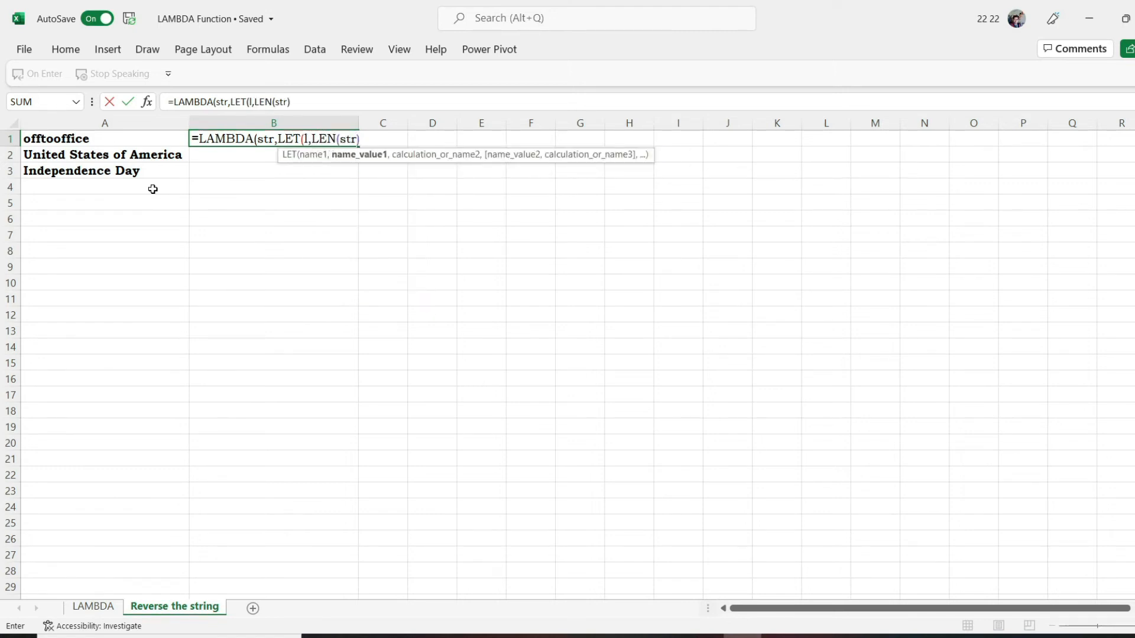
{"action": "type", "text": ","}
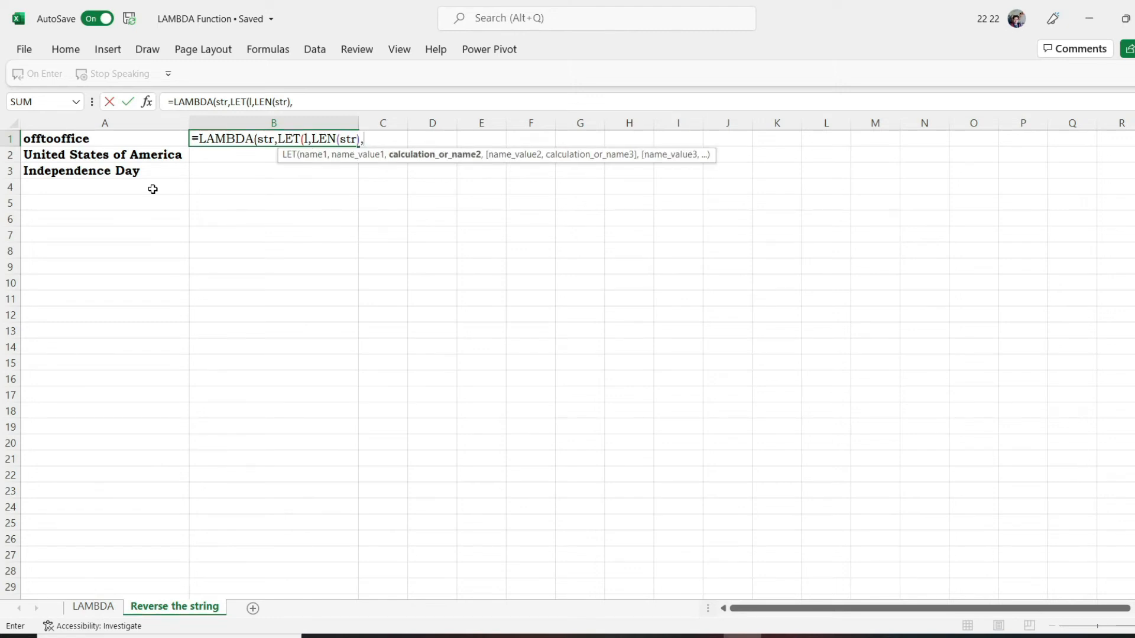
{"action": "type", "text": "mid"}
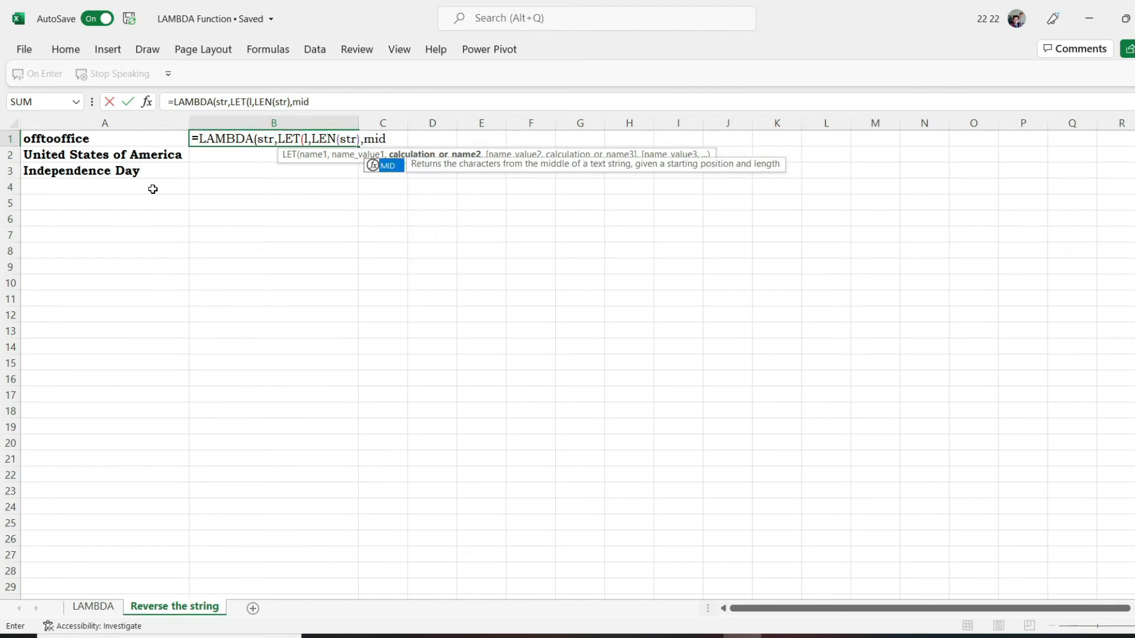
Add a MID function as the LET calculation in B1, with str as its text argument
{"action": "key", "text": "Tab"}
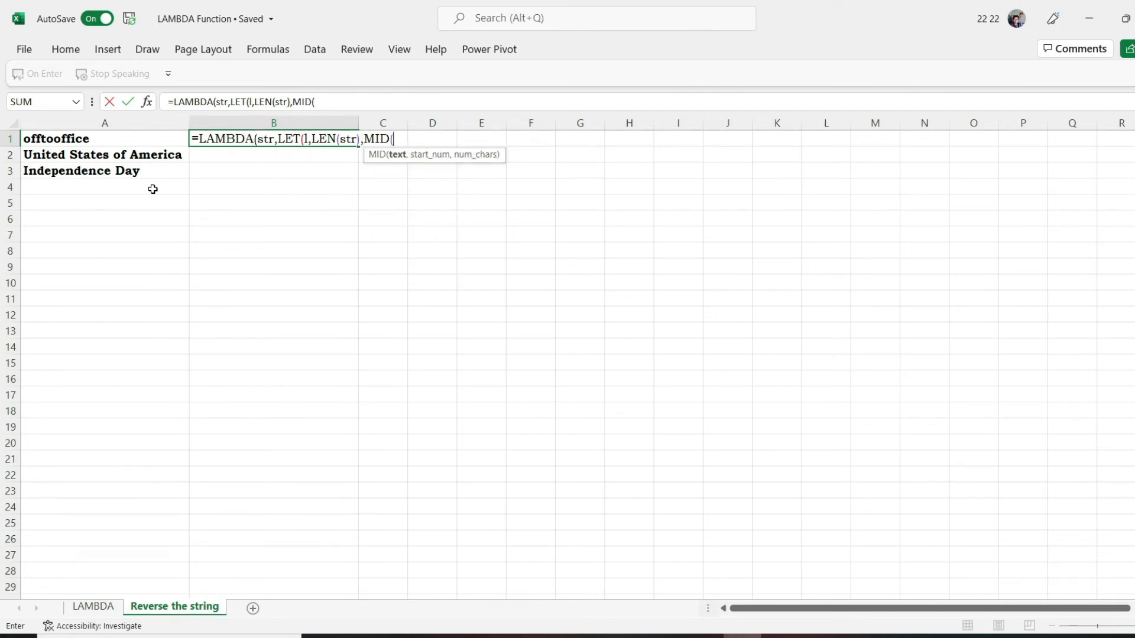
{"action": "type", "text": "str"}
{"action": "key", "text": "Tab"}
{"action": "type", "text": ","}
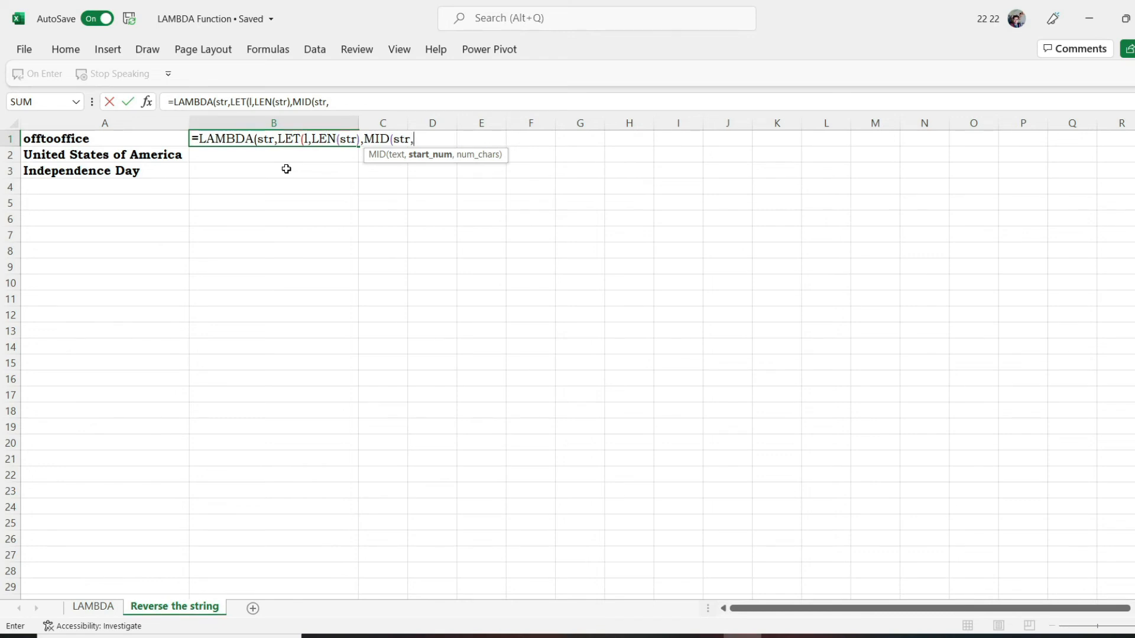
Set MID's start number to SEQUENCE(1,L,L,-1) and its number of characters to 1, closing the MID function
{"action": "type", "text": "seq"}
{"action": "key", "text": "Tab"}
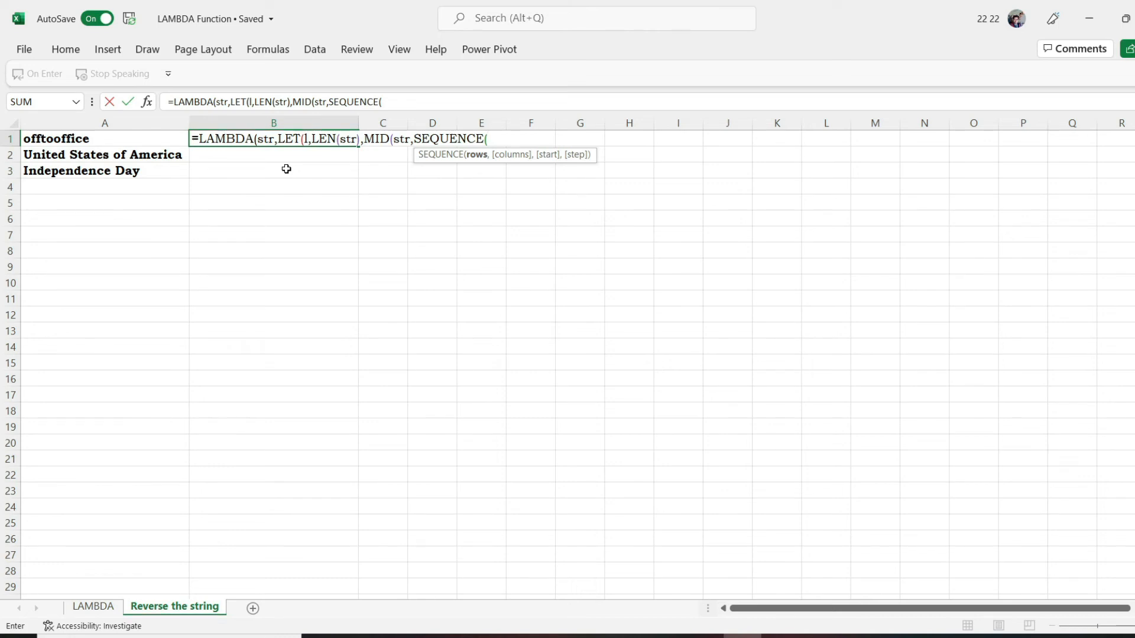
{"action": "type", "text": "1,L"}
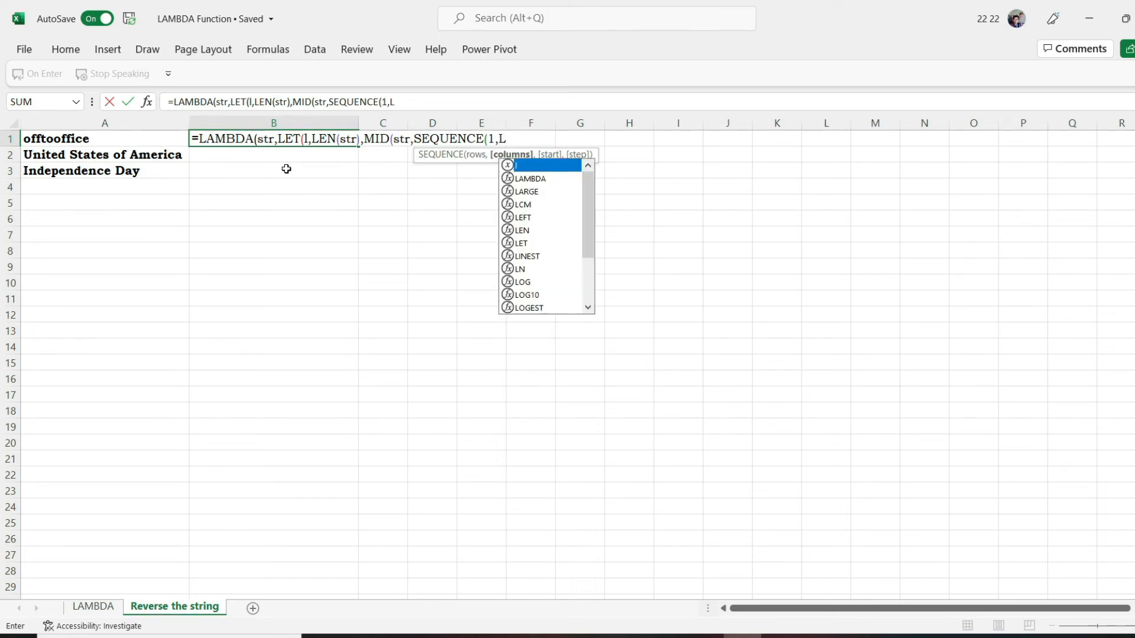
{"action": "type", "text": ","}
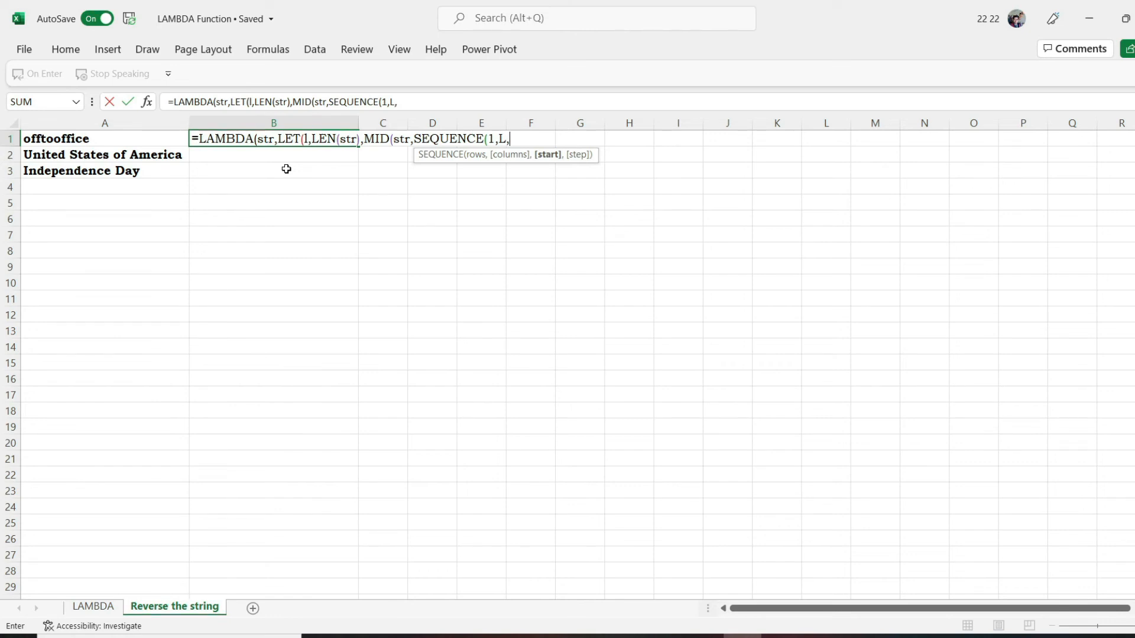
{"action": "type", "text": "L"}
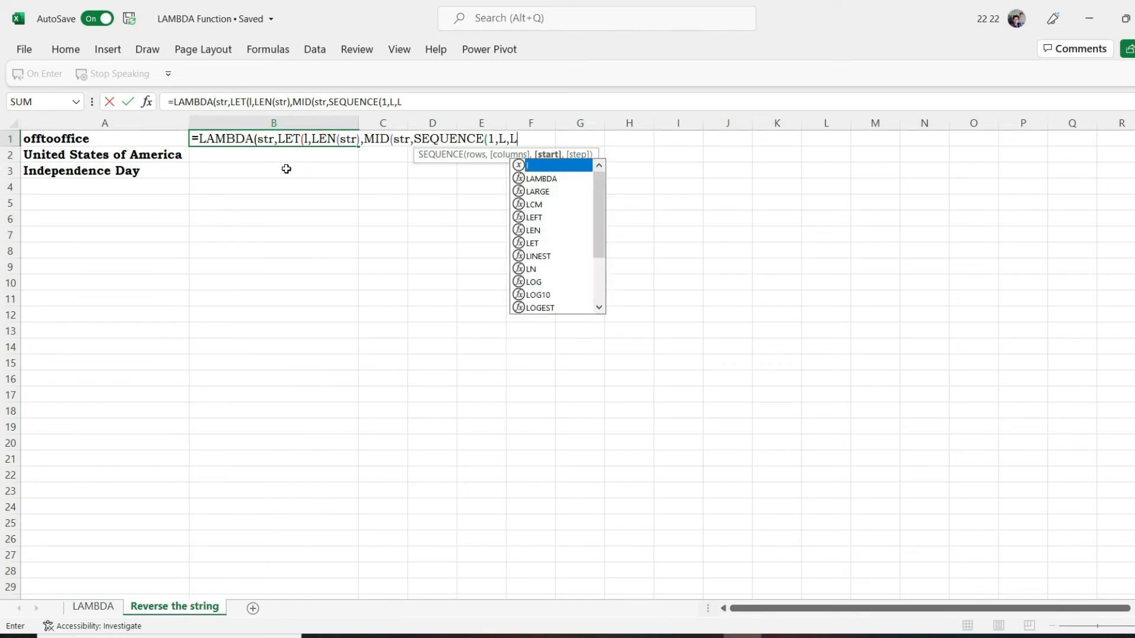
{"action": "type", "text": ",-"}
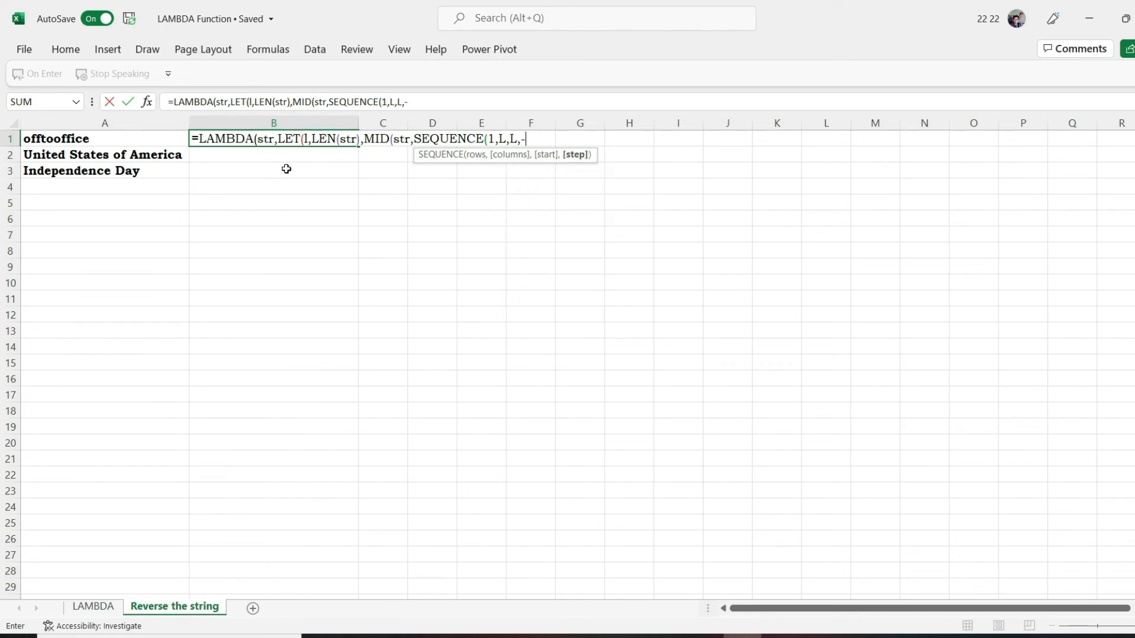
{"action": "type", "text": "1)"}
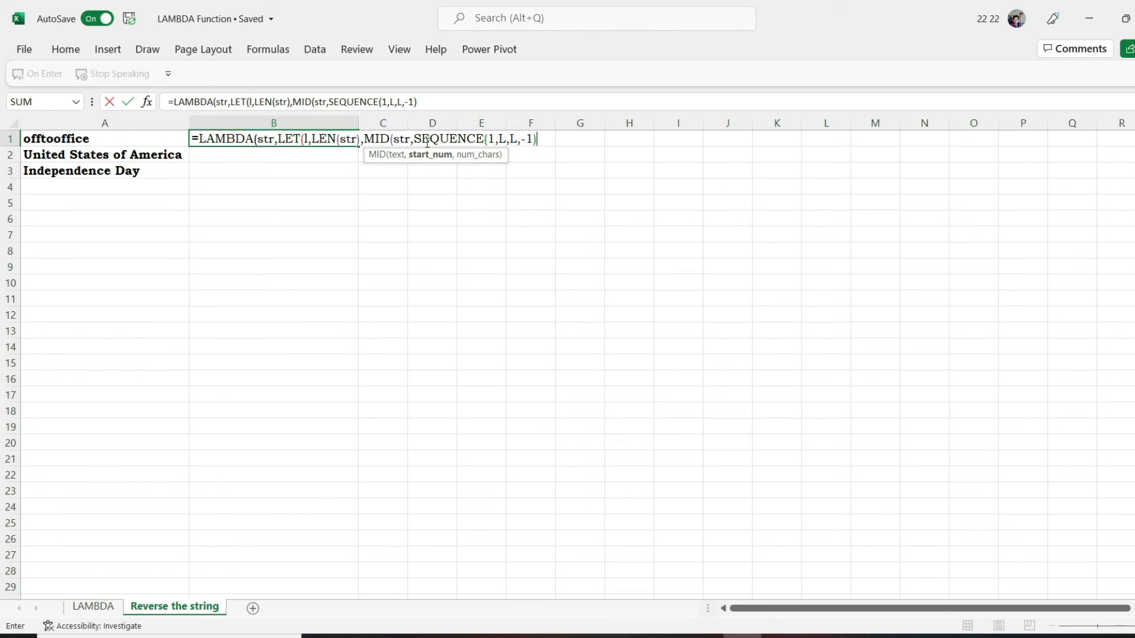
{"action": "type", "text": ",1)"}
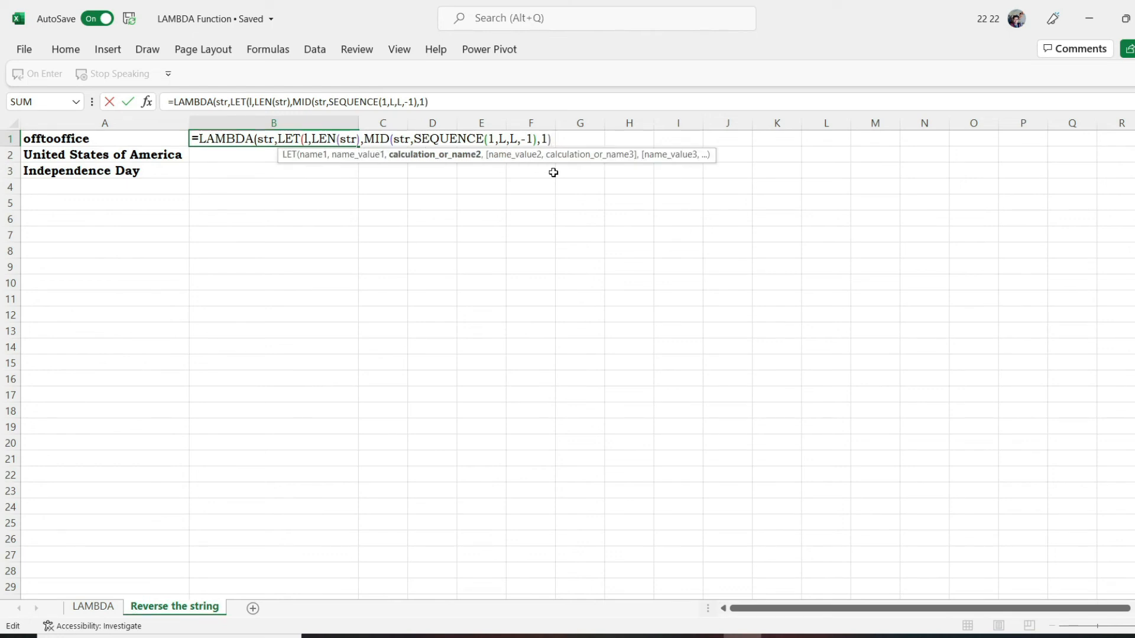
Wrap the MID function in B1 in a TEXTJOIN with an empty-string delimiter and ignore_empty set to TRUE
{"action": "left_click", "coordinate": [364, 140]}
{"action": "type", "text": "TEXT"}
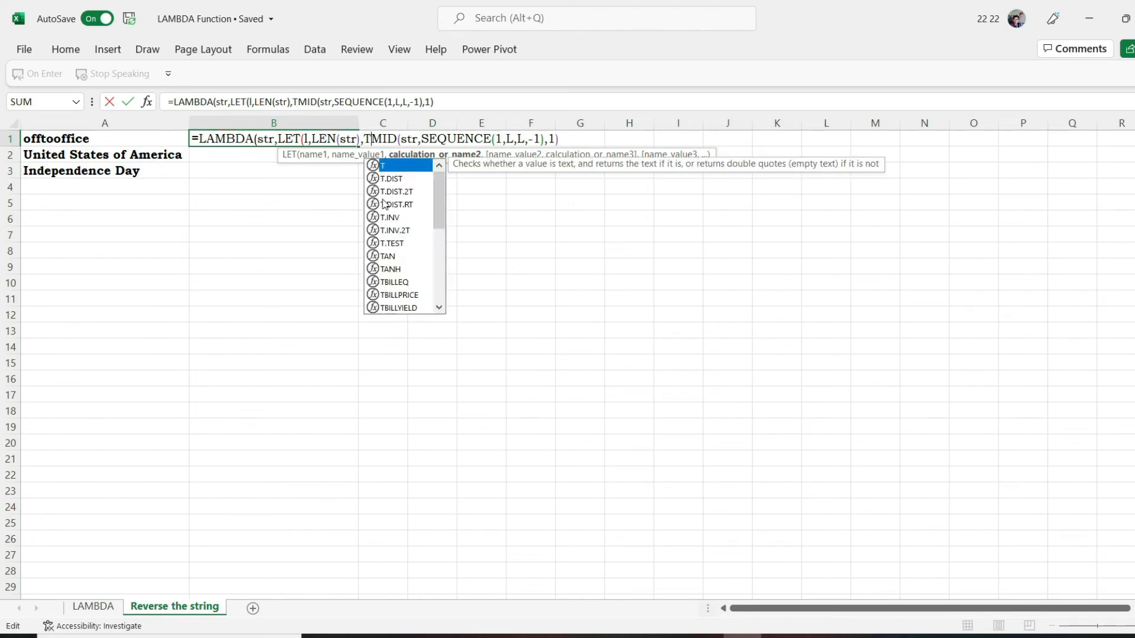
{"action": "type", "text": "JOIN("}
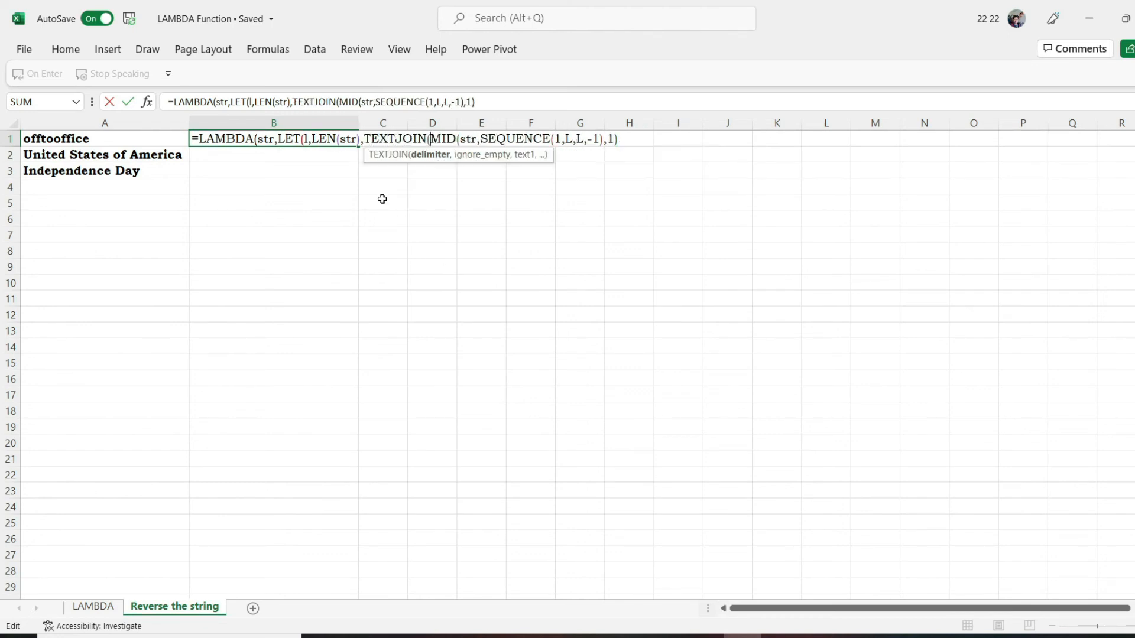
{"action": "type", "text": "\"\","}
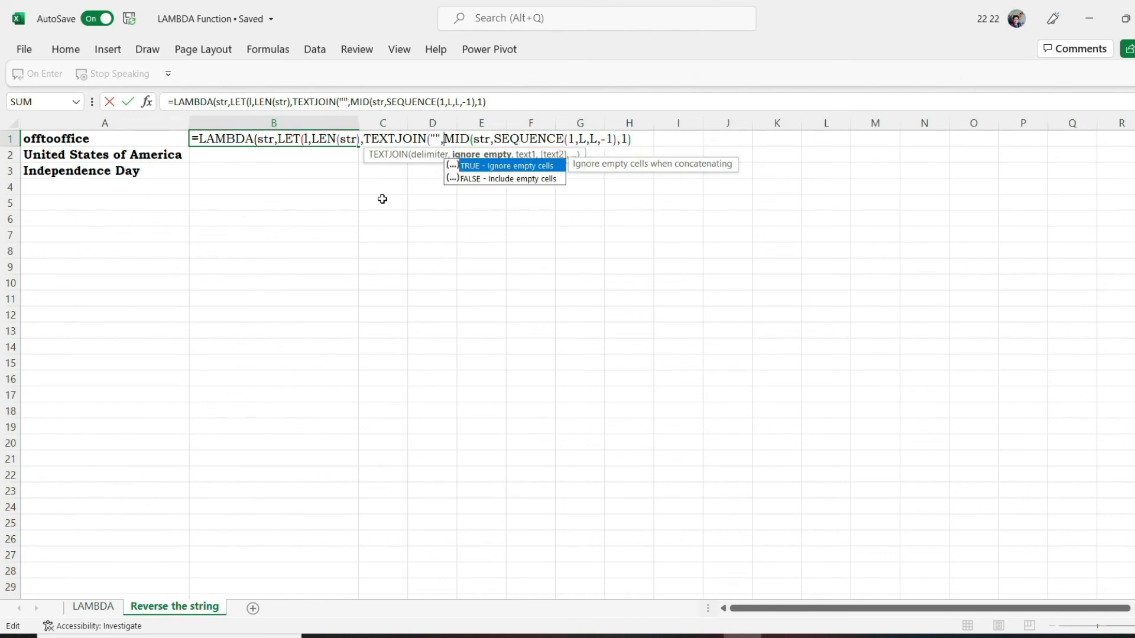
{"action": "key", "text": "Tab"}
{"action": "type", "text": ","}
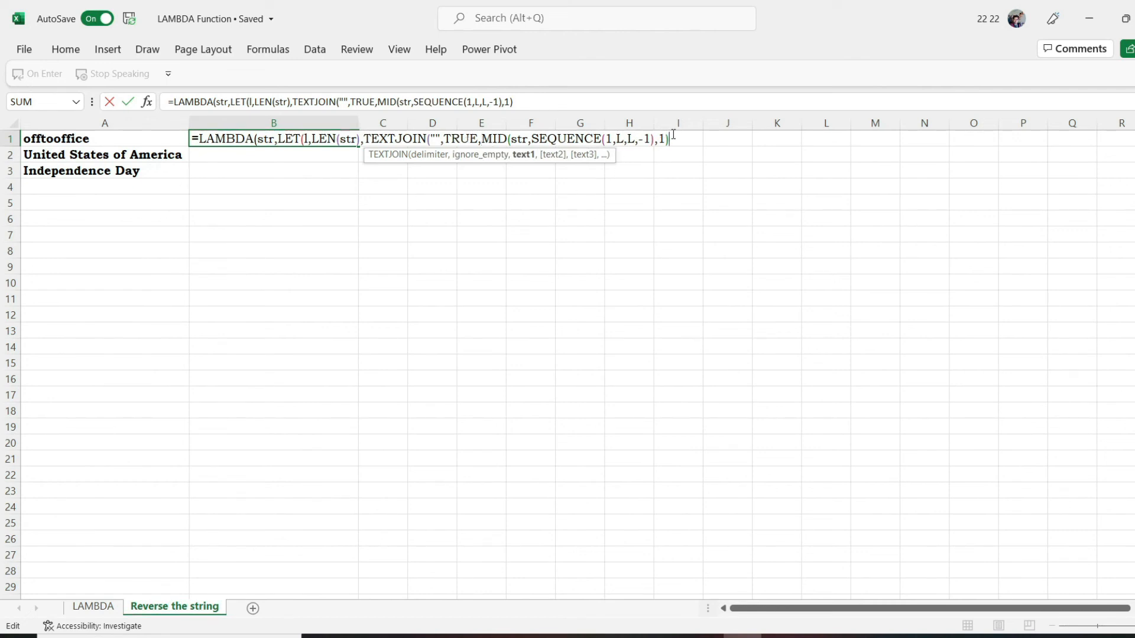
Close the TEXTJOIN, LET and LAMBDA functions and enter the B1 formula
{"action": "type", "text": ")"}
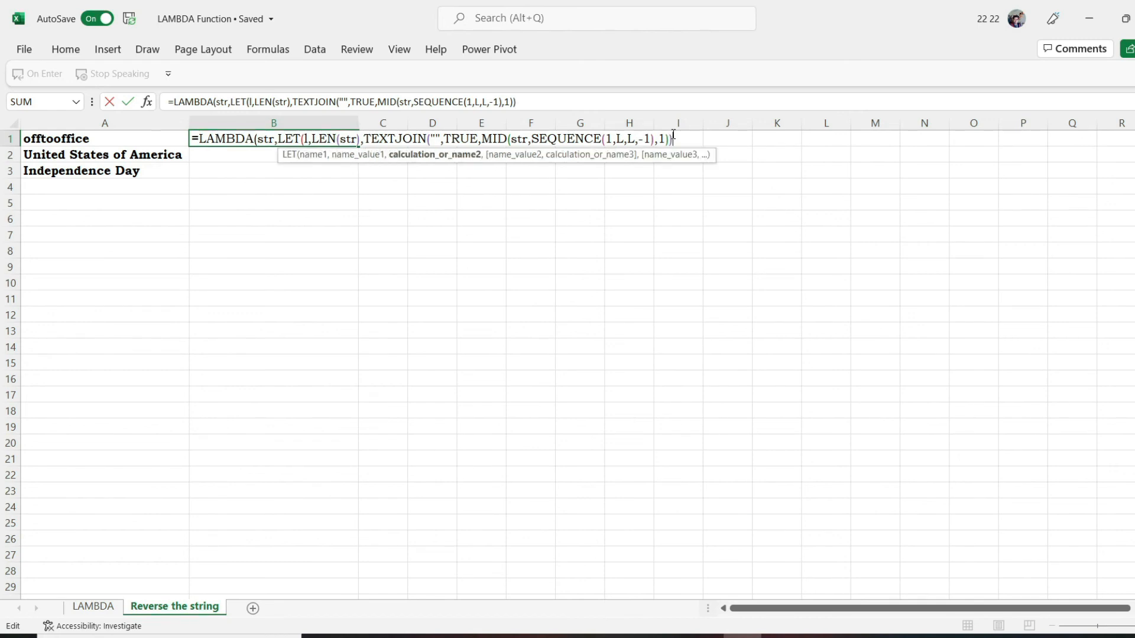
{"action": "type", "text": ")"}
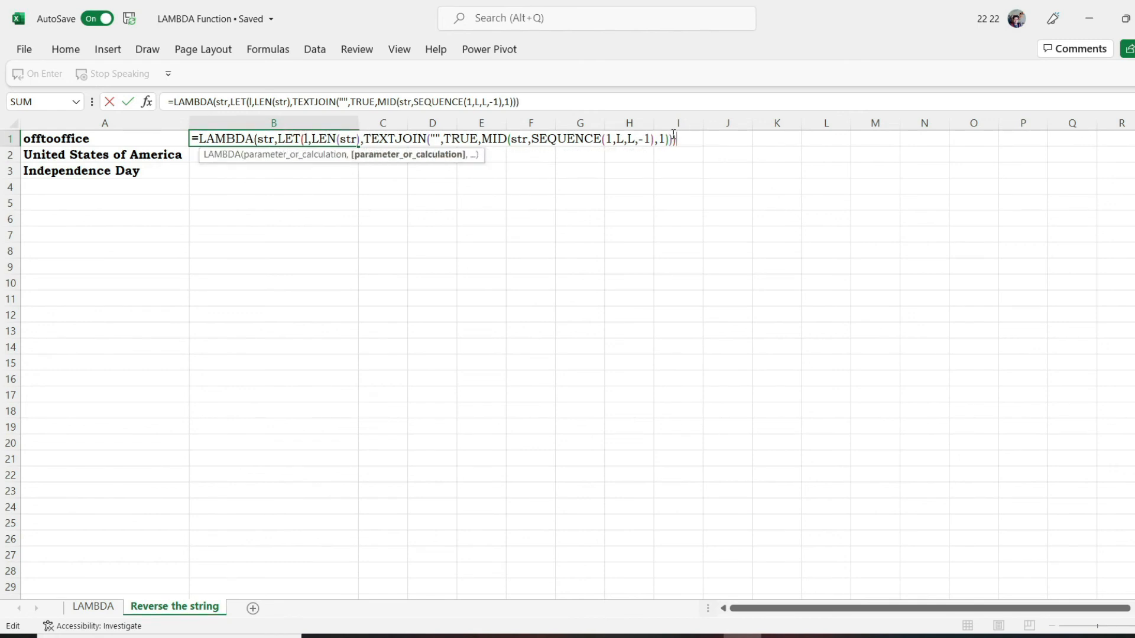
{"action": "type", "text": ")"}
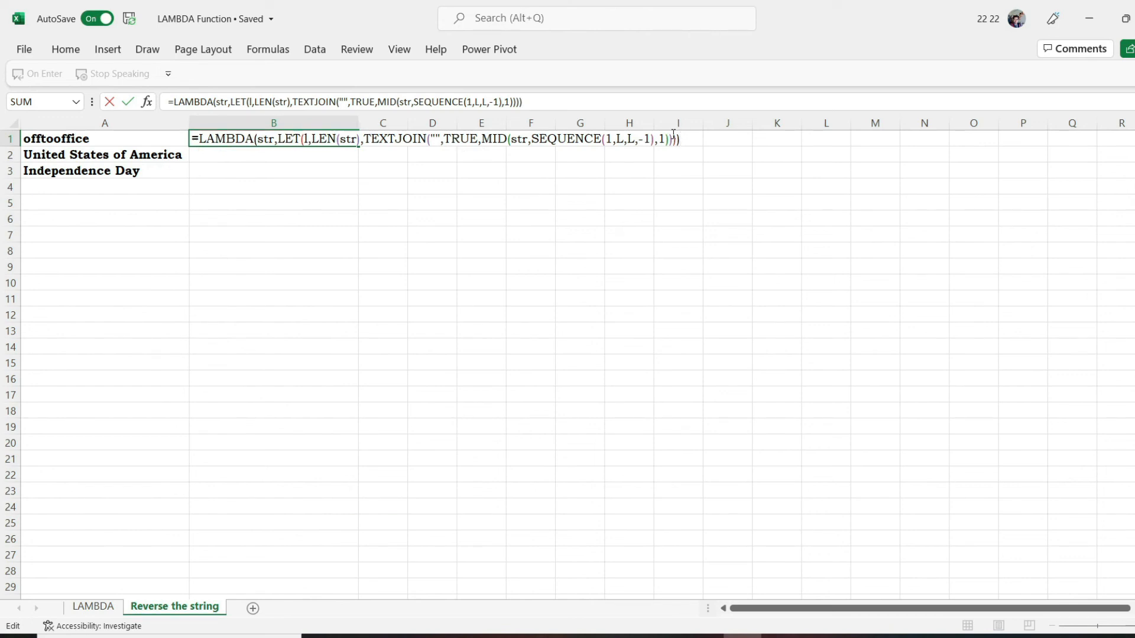
{"action": "key", "text": "Return"}
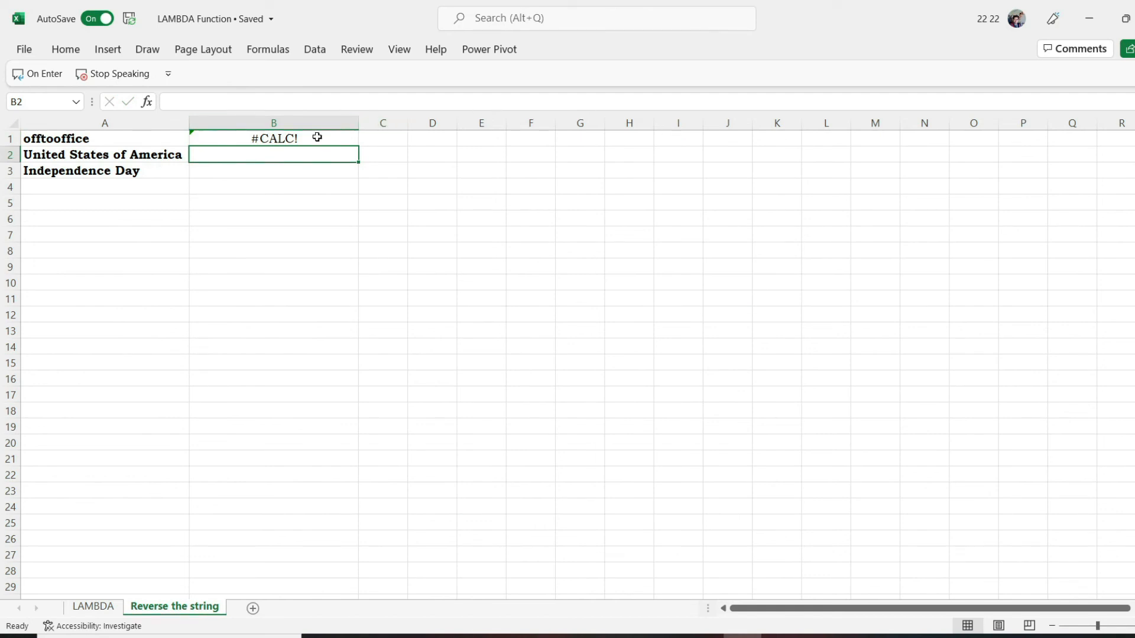
Test the LAMBDA formula in B1 by appending the argument ("abcde")
{"action": "double_click", "coordinate": [287, 137]}
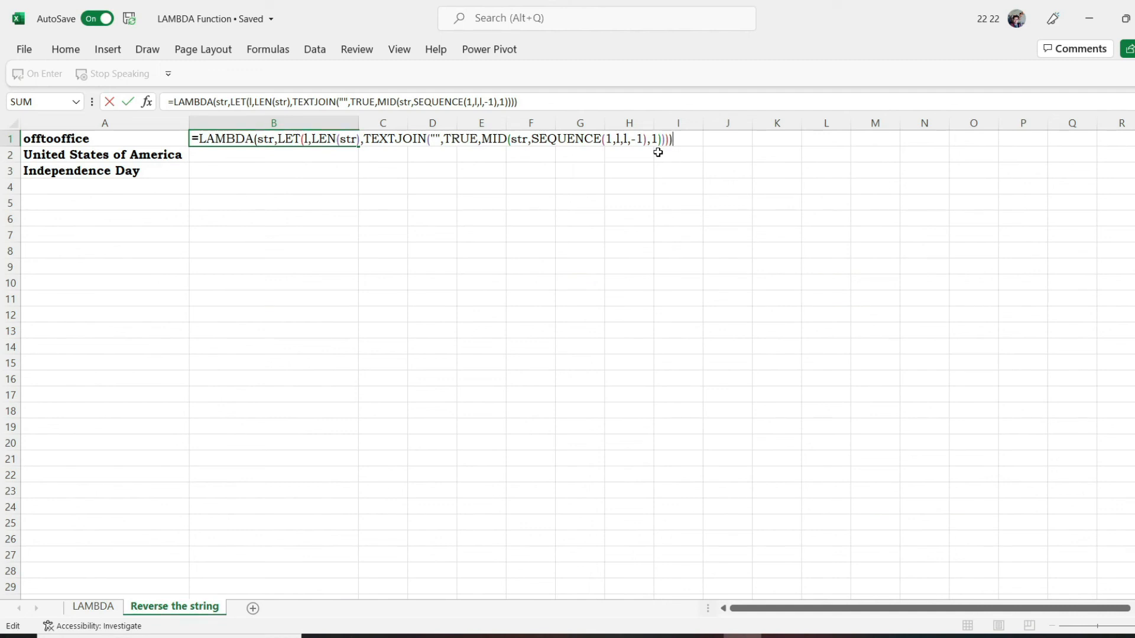
{"action": "type", "text": "(\"abcde\")"}
{"action": "key", "text": "Return"}
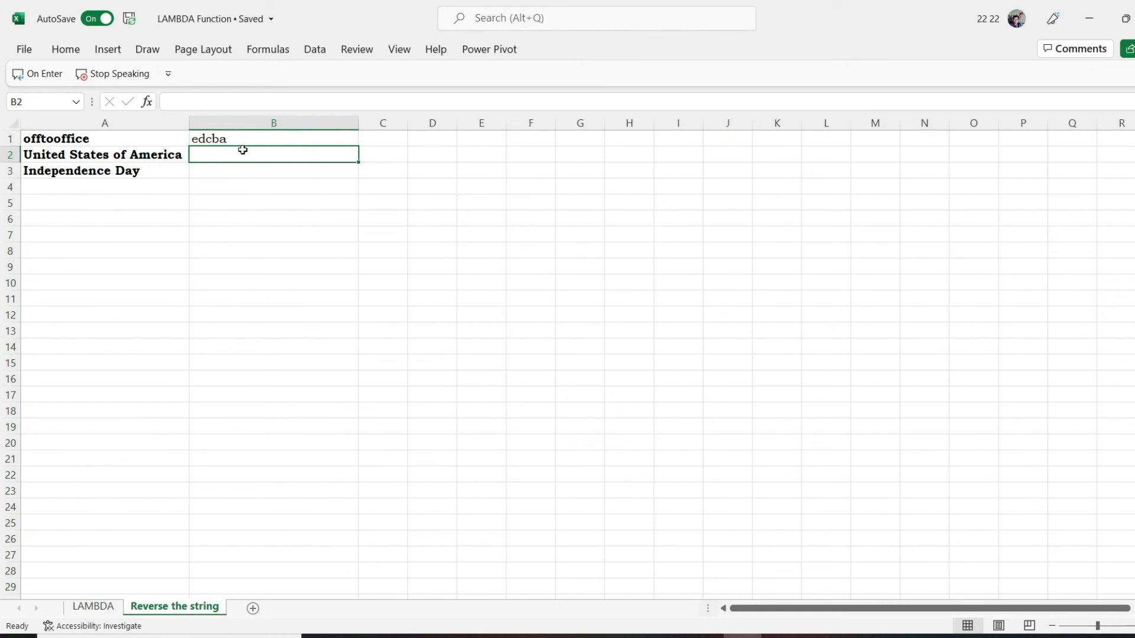
Copy the complete LAMBDA formula text from cell B1
{"action": "left_click", "coordinate": [210, 141]}
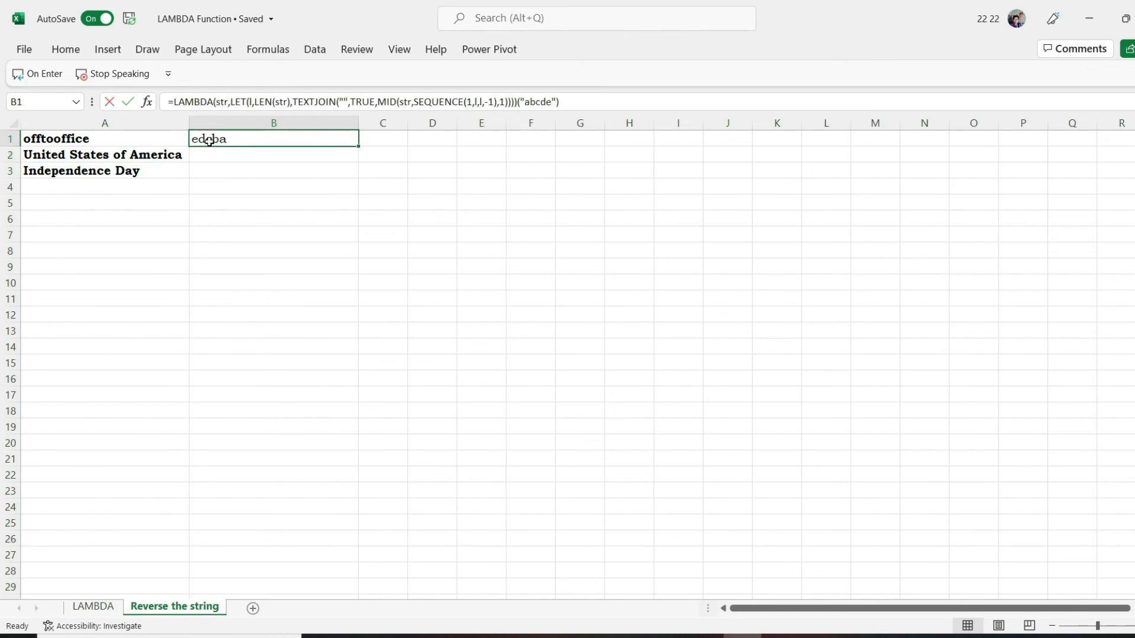
{"action": "double_click", "coordinate": [211, 142]}
{"action": "key", "text": "ctrl+a"}
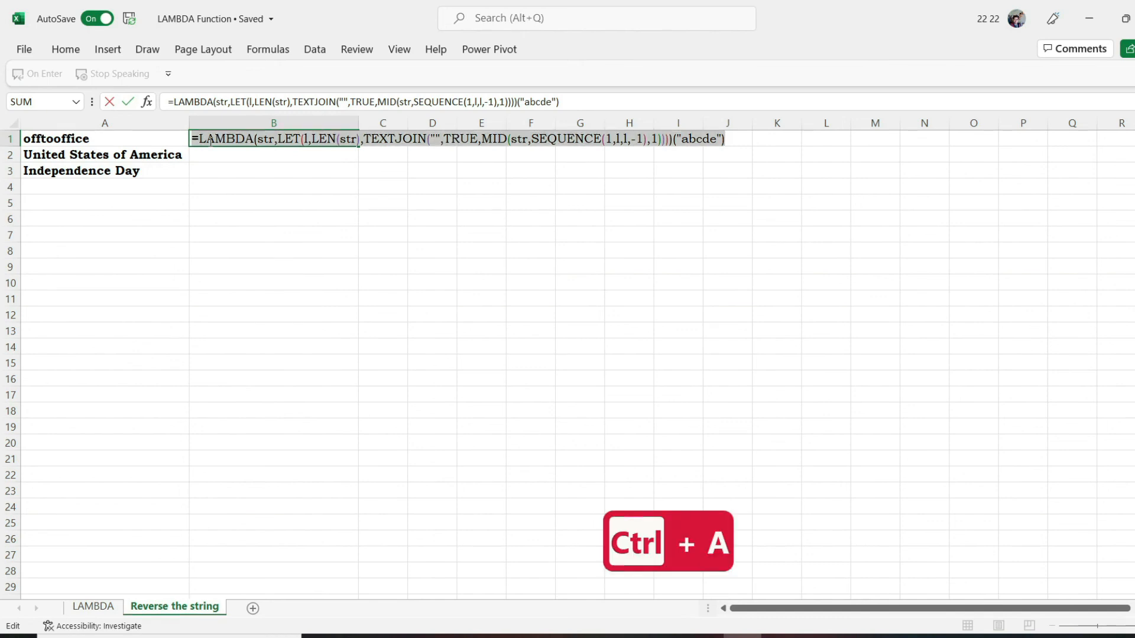
{"action": "key", "text": "ctrl+c"}
{"action": "key", "text": "Return"}
Start a new workbook-scoped defined name in the Name Manager and name it Reverse
{"action": "left_click", "coordinate": [266, 52]}
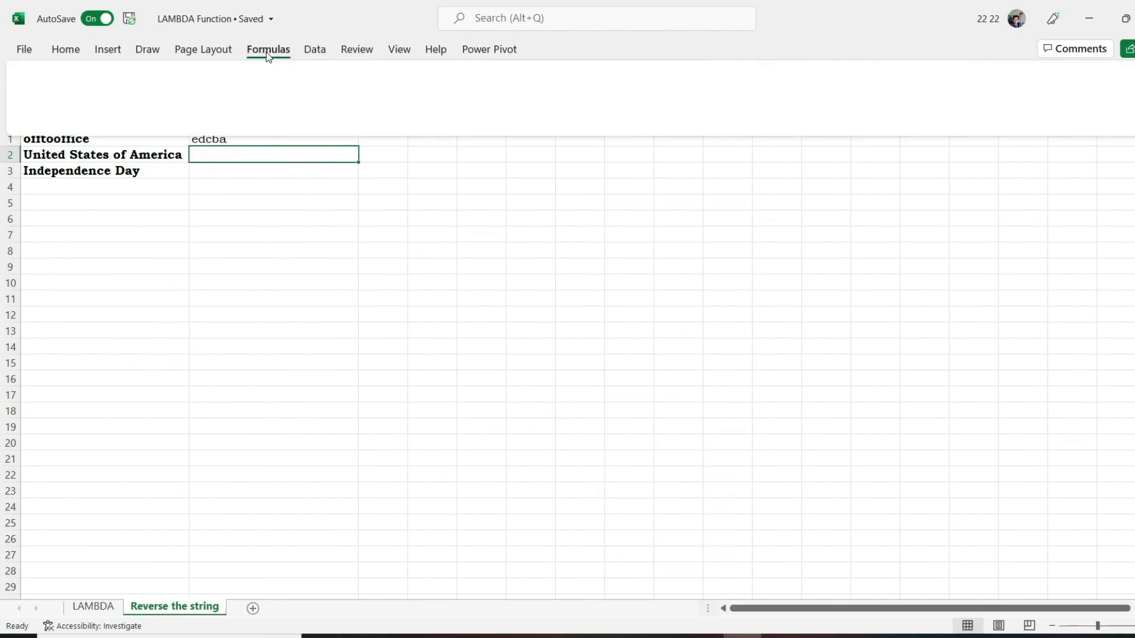
{"action": "left_click", "coordinate": [446, 106]}
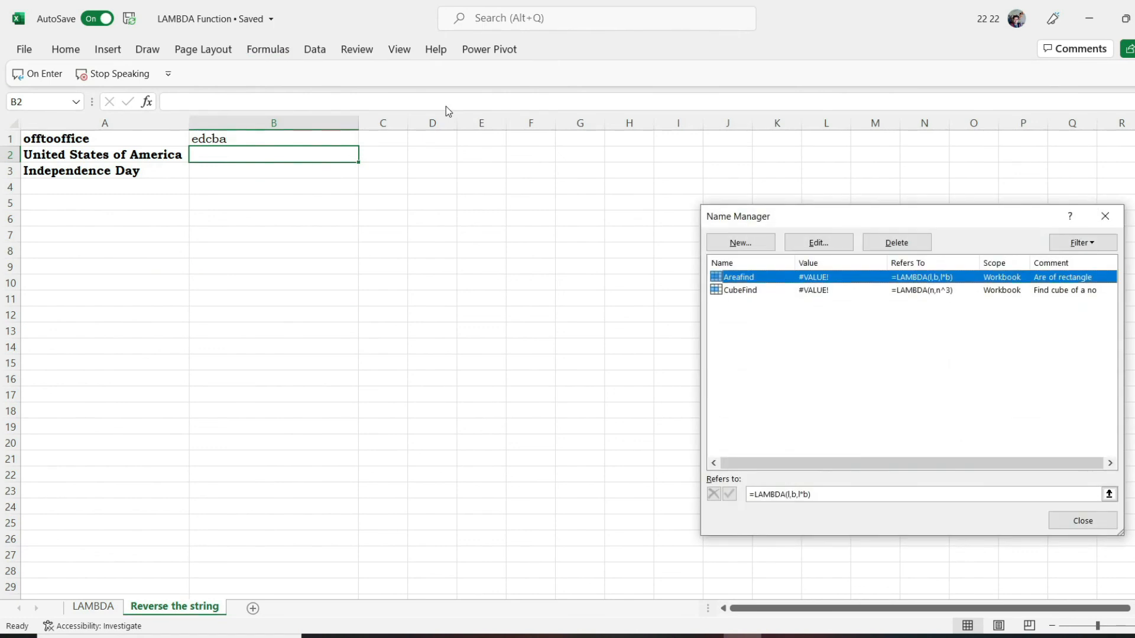
{"action": "left_click", "coordinate": [763, 239]}
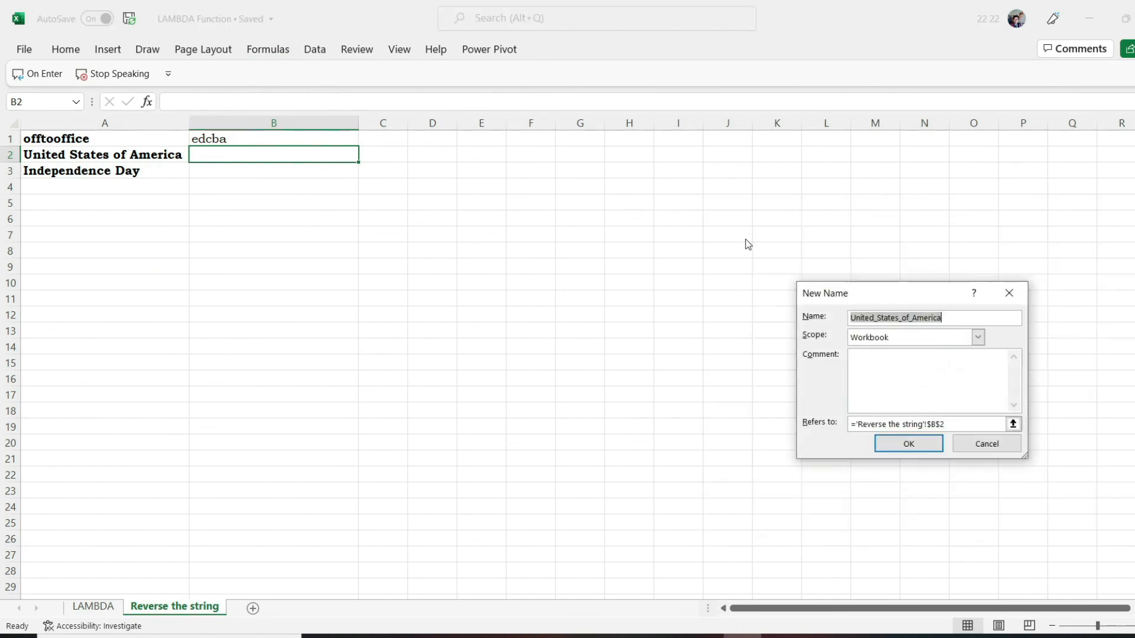
{"action": "type", "text": "rev"}
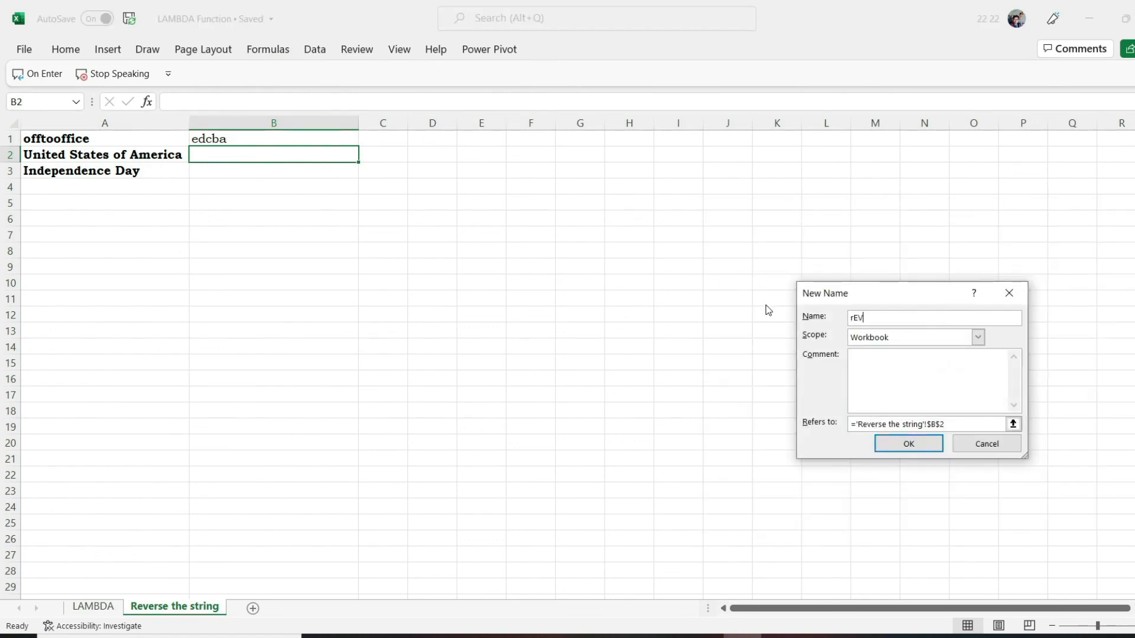
{"action": "key", "text": "BackSpace"}
{"action": "key", "text": "BackSpace"}
{"action": "key", "text": "BackSpace"}
{"action": "type", "text": "Rev"}
{"action": "key", "text": "BackSpace"}
{"action": "type", "text": "verse"}
Add the comment "Reverse the order of a string" to the new name
{"action": "left_click", "coordinate": [890, 377]}
{"action": "type", "text": "Reverse the"}
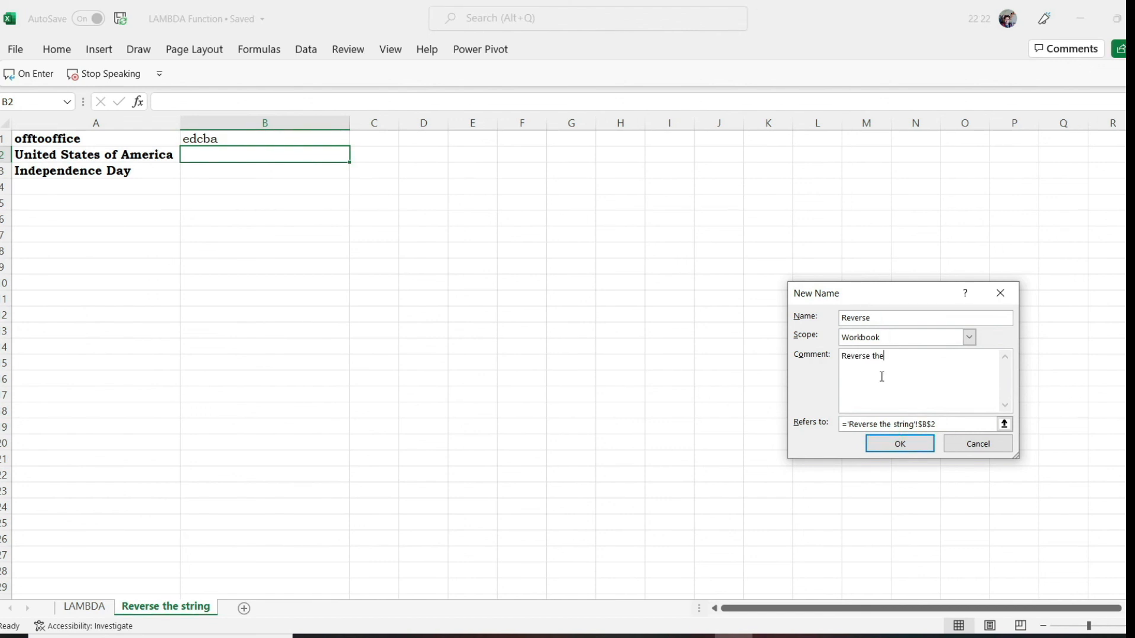
{"action": "type", "text": " order of a string"}
Make the name refer to the copied LAMBDA formula without the ("abcde") argument, save it and close the Name Manager
{"action": "left_click", "coordinate": [845, 424]}
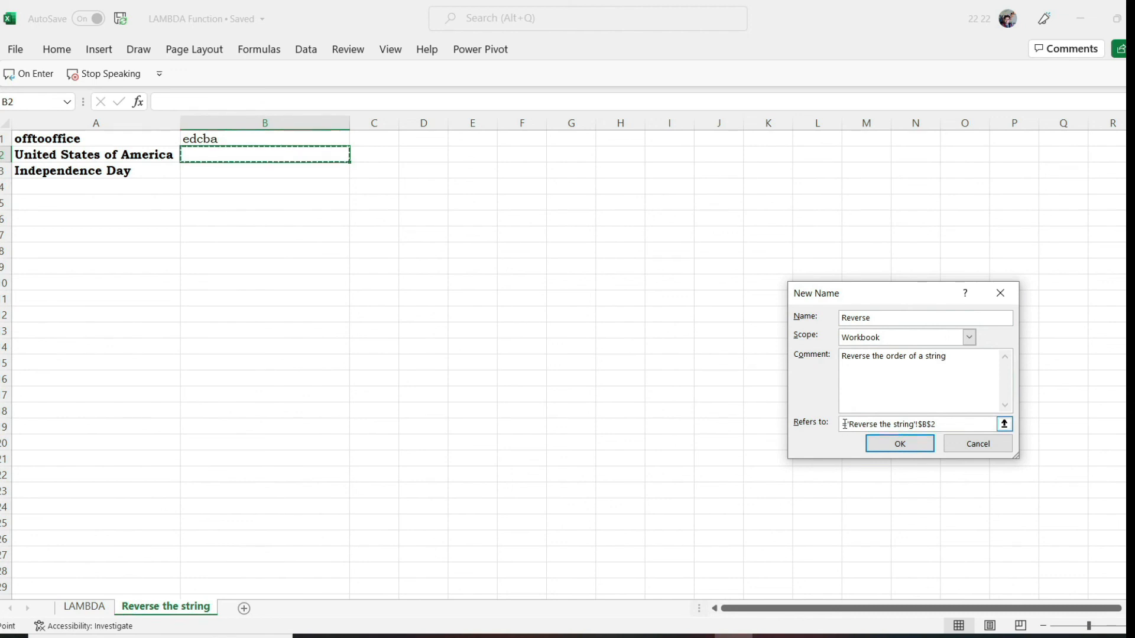
{"action": "left_click_drag", "start_coordinate": [846, 423], "coordinate": [952, 425]}
{"action": "key", "text": "ctrl+v"}
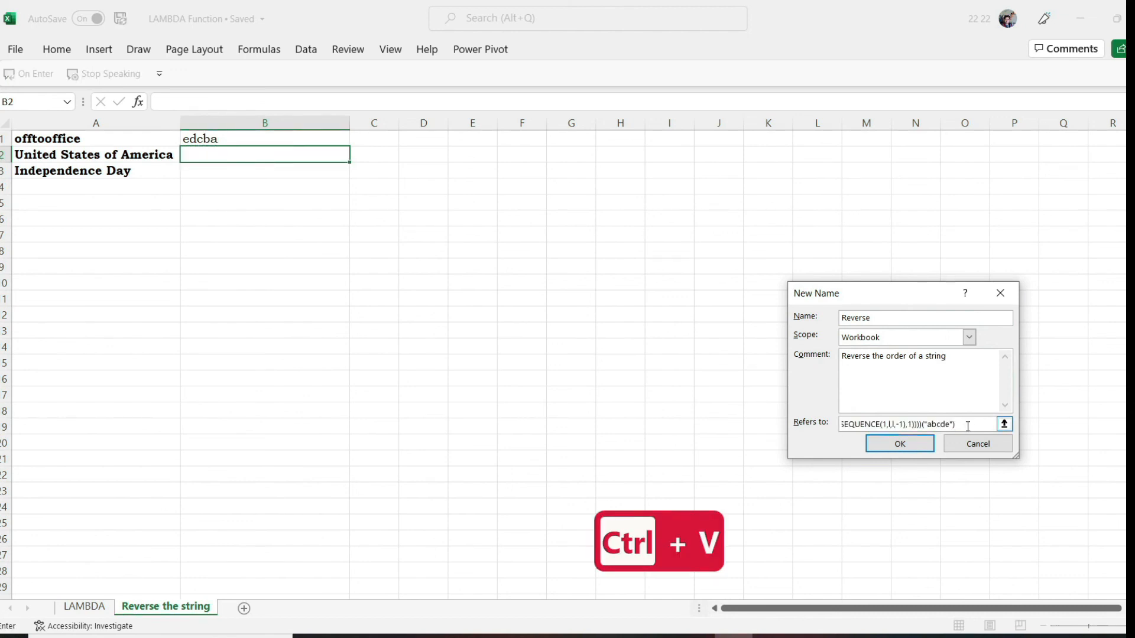
{"action": "key", "text": "BackSpace"}
{"action": "key", "text": "BackSpace"}
{"action": "key", "text": "BackSpace"}
{"action": "key", "text": "BackSpace"}
{"action": "key", "text": "BackSpace"}
{"action": "key", "text": "BackSpace"}
{"action": "key", "text": "BackSpace"}
{"action": "key", "text": "BackSpace"}
{"action": "key", "text": "BackSpace"}
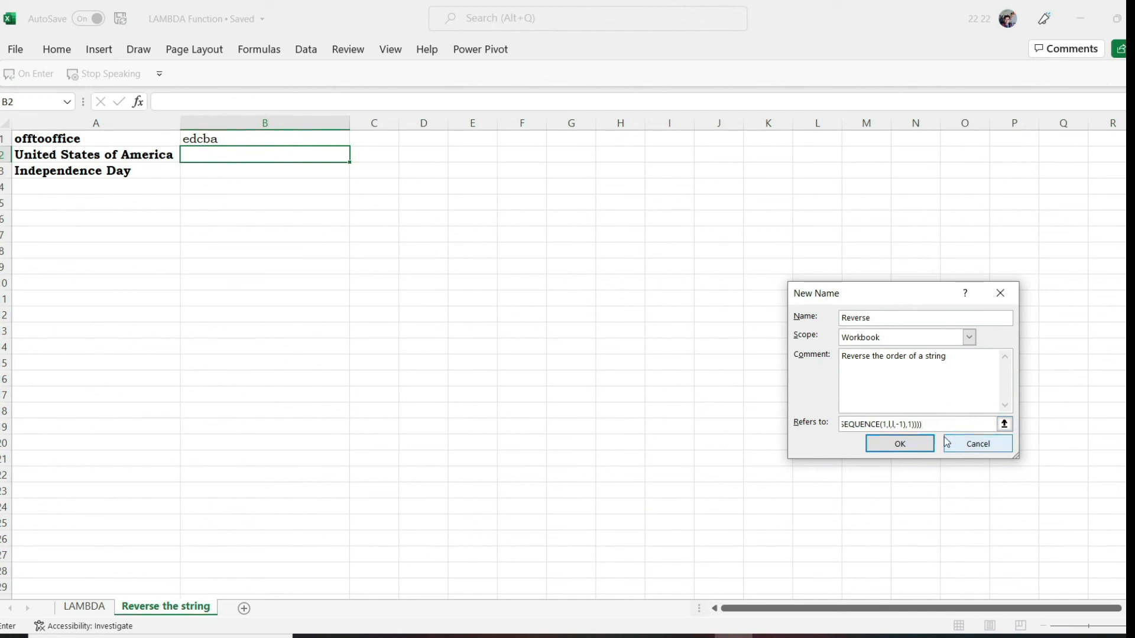
{"action": "left_click", "coordinate": [915, 446]}
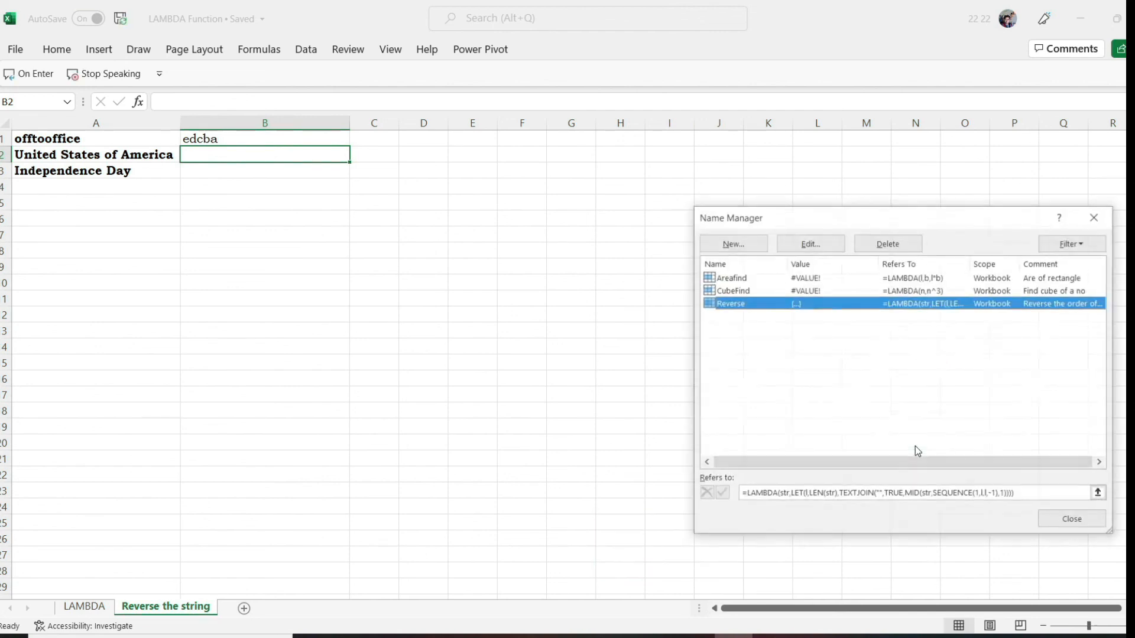
{"action": "left_click", "coordinate": [1073, 520]}
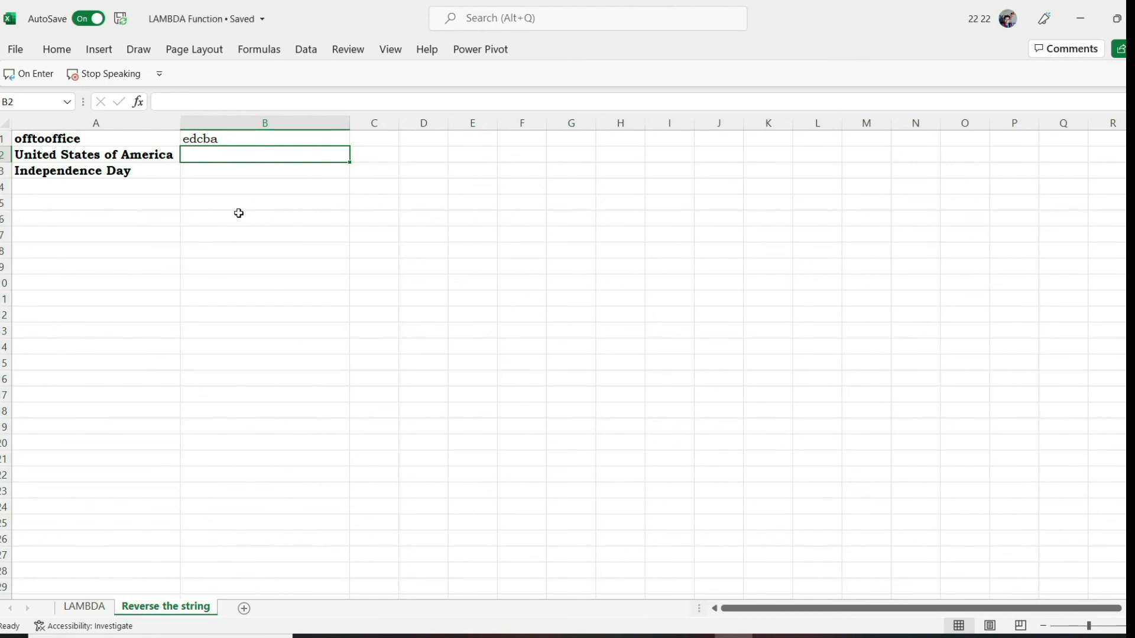
Enter =Reverse(A2) in cell B2 and fill the formula down to B3
{"action": "type", "text": "=rev"}
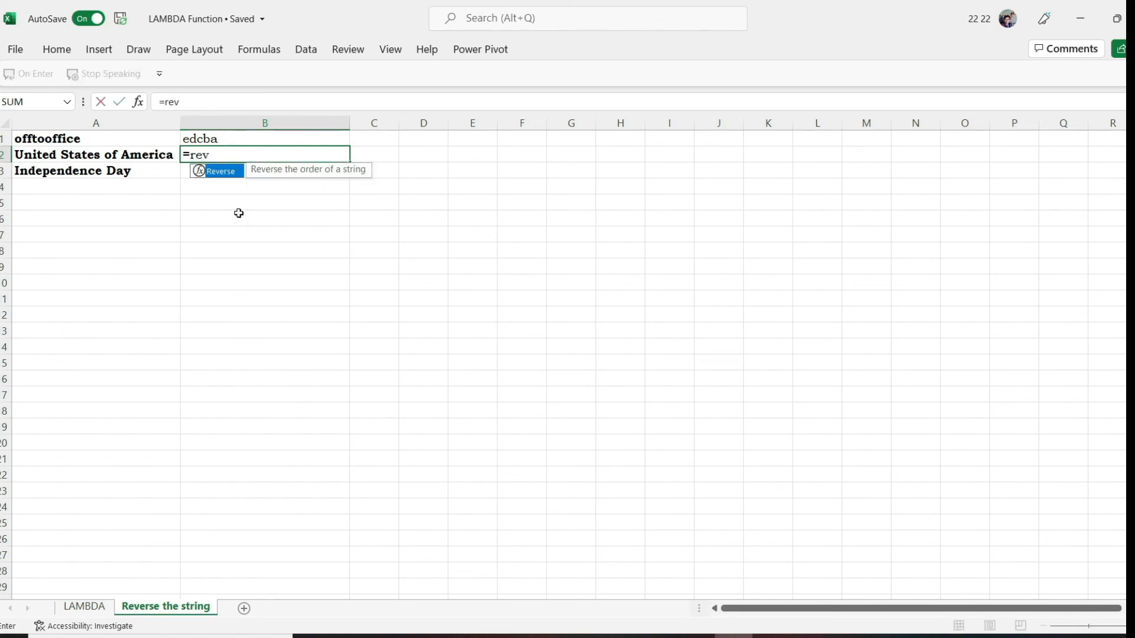
{"action": "key", "text": "Tab"}
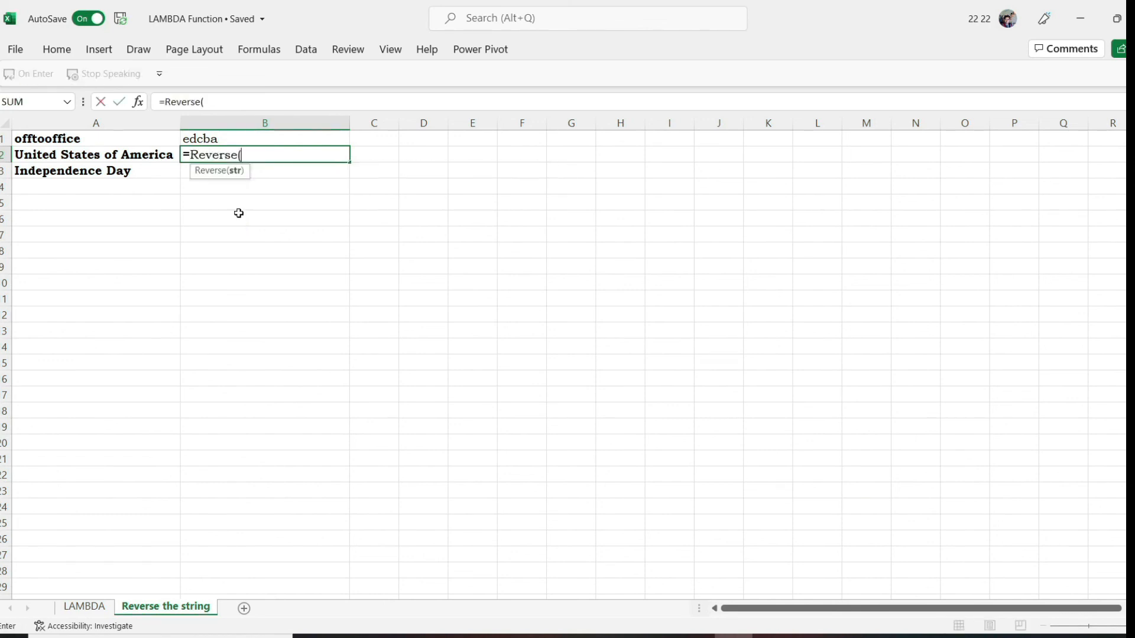
{"action": "left_click", "coordinate": [140, 154]}
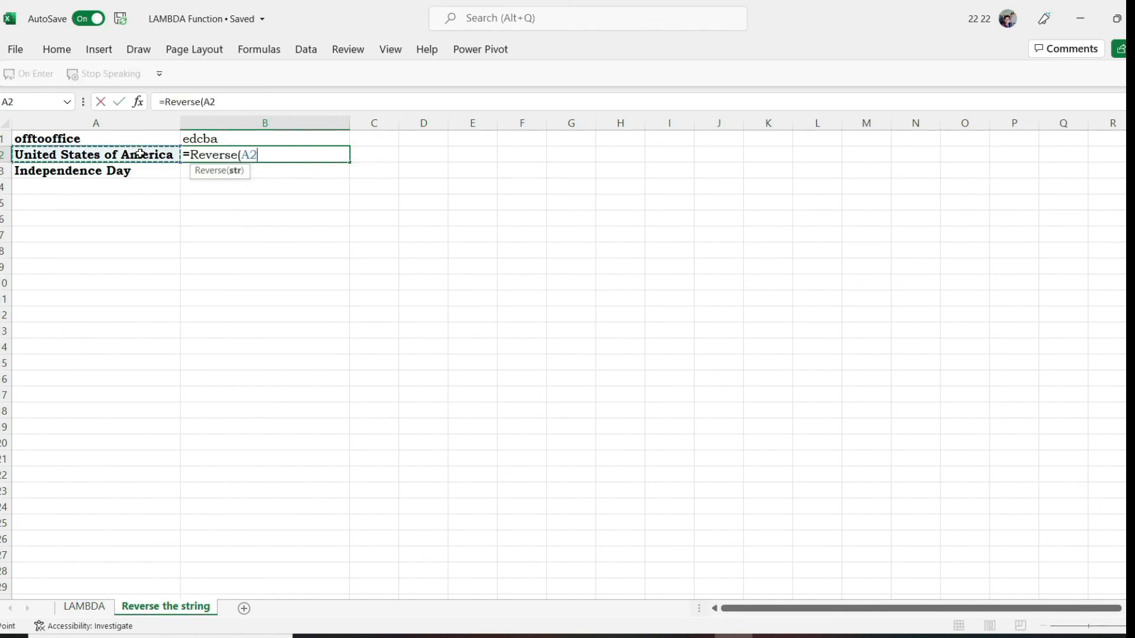
{"action": "type", "text": ")"}
{"action": "key", "text": "Return"}
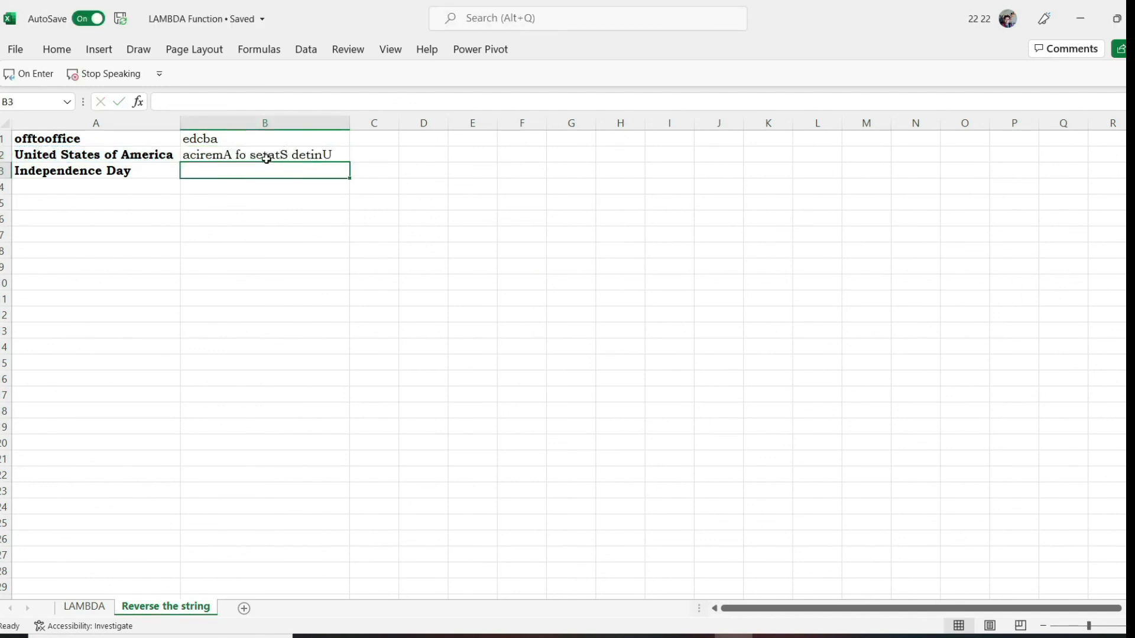
{"action": "left_click", "coordinate": [287, 155]}
{"action": "left_click_drag", "start_coordinate": [349, 161], "coordinate": [352, 177]}
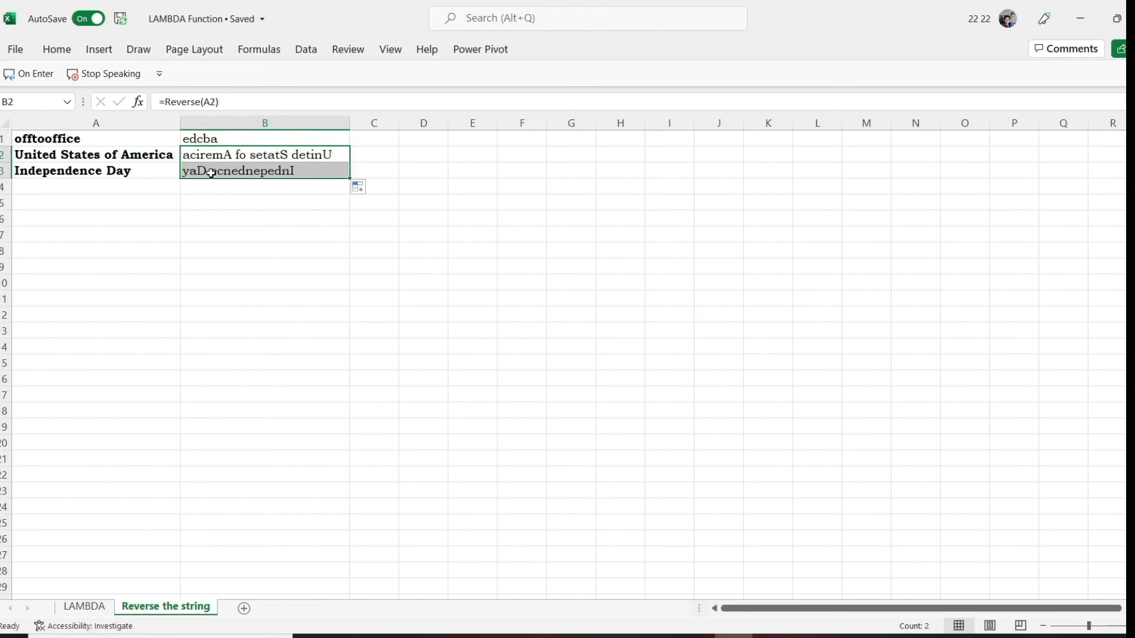